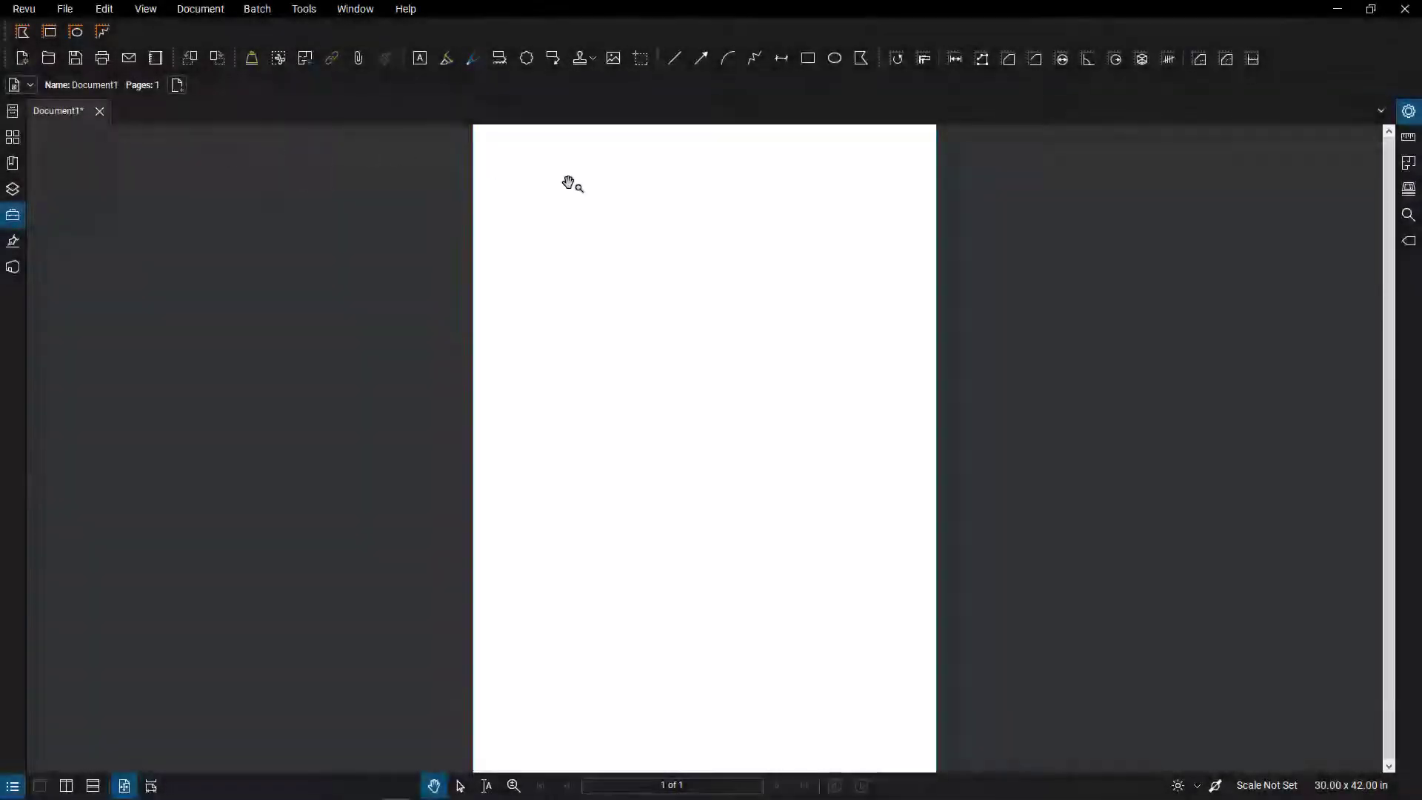
# Open A2.2.2 - LEVEL 02 FINISH FLOOR PLAN_Rev1.pdf from Recents and collapse the file panel.
pyautogui.click(13, 111)
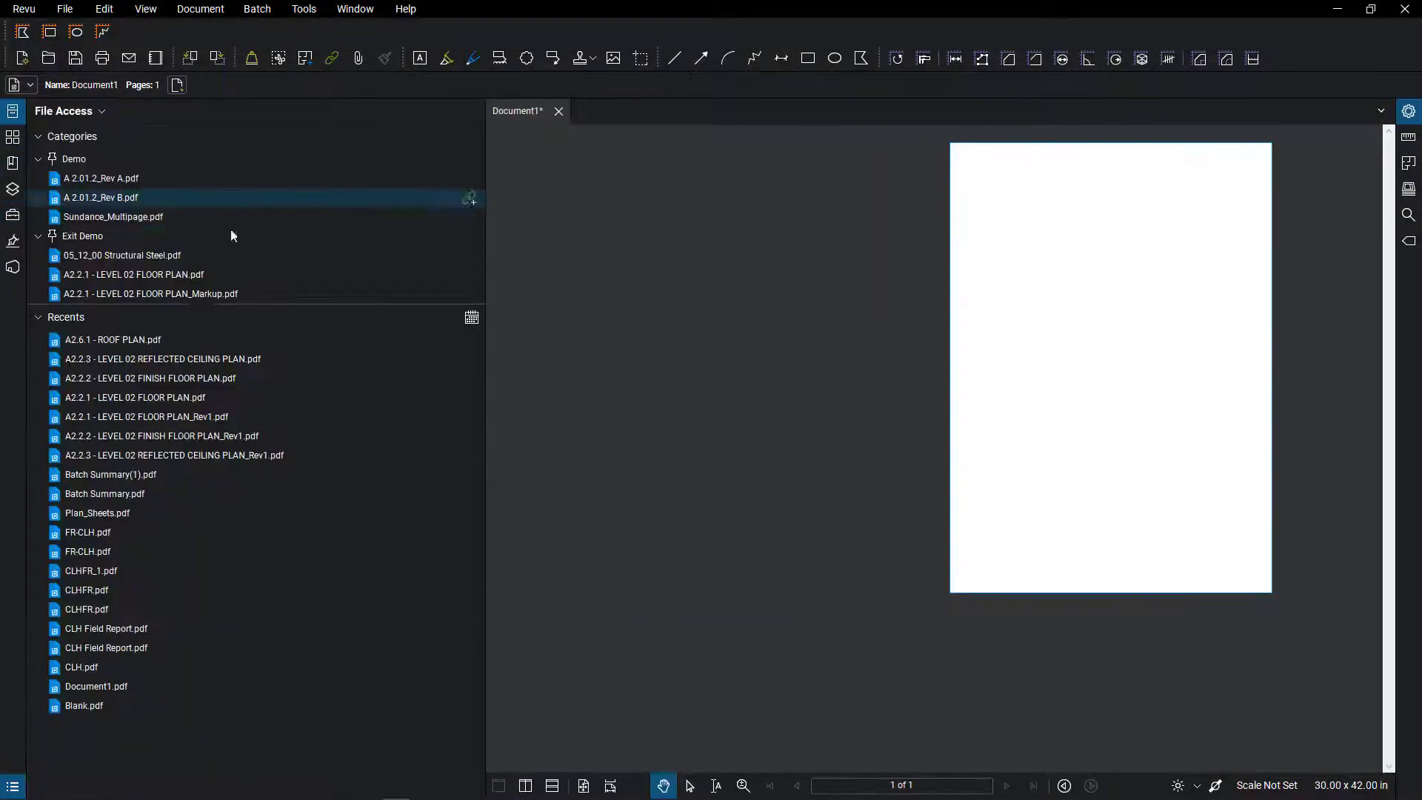
pyautogui.click(143, 445)
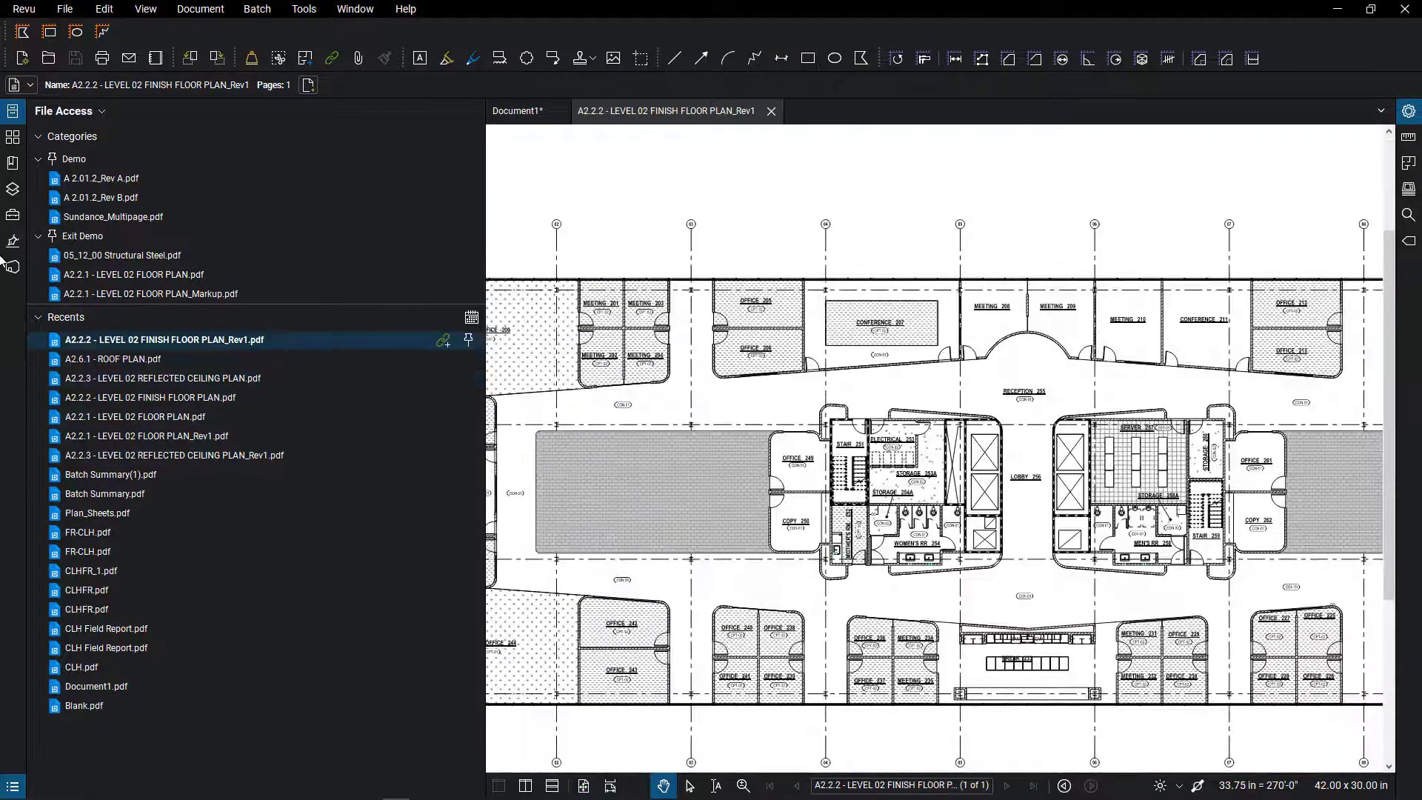
pyautogui.click(11, 113)
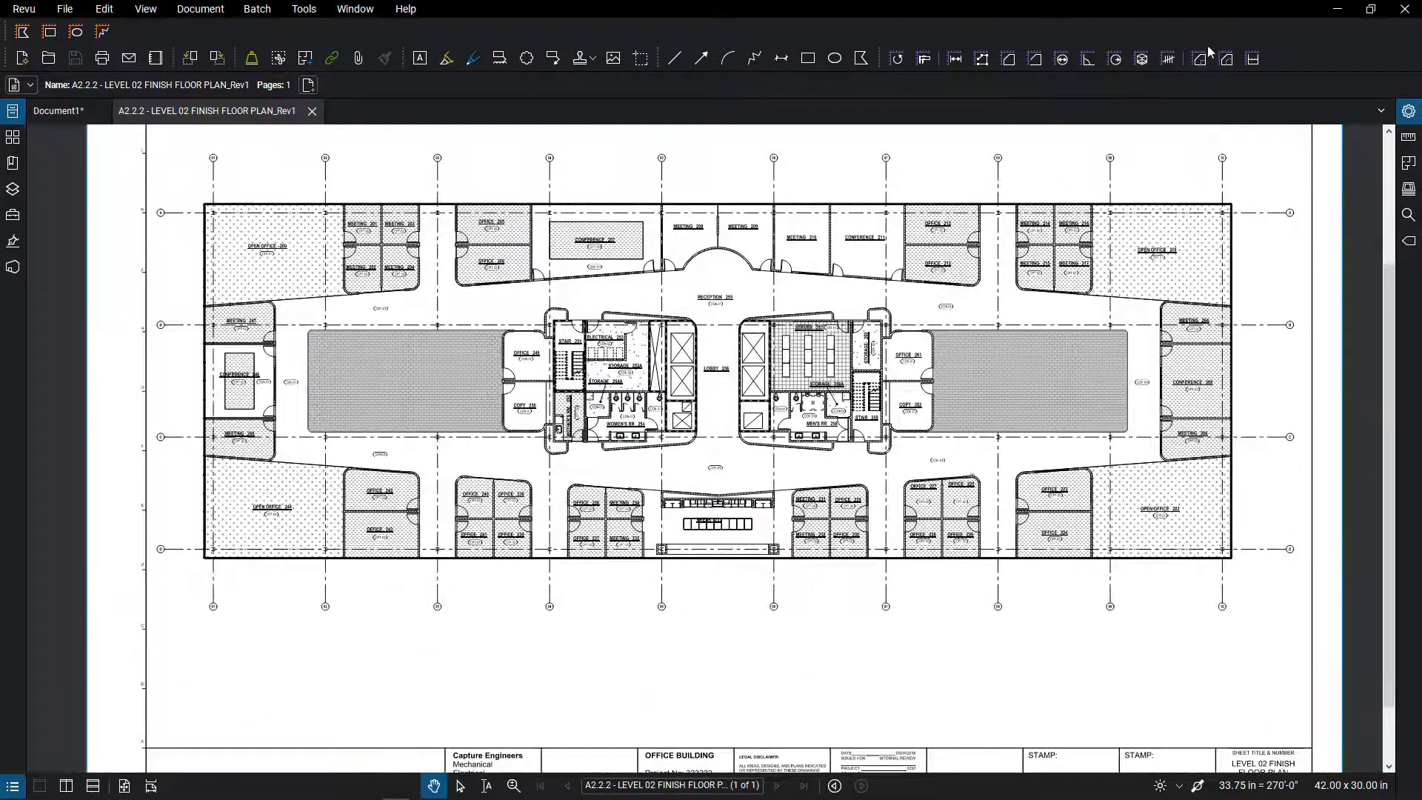
# Start a Count measurement that uses a Circle symbol instead of checkmarks.
pyautogui.click(1169, 58)
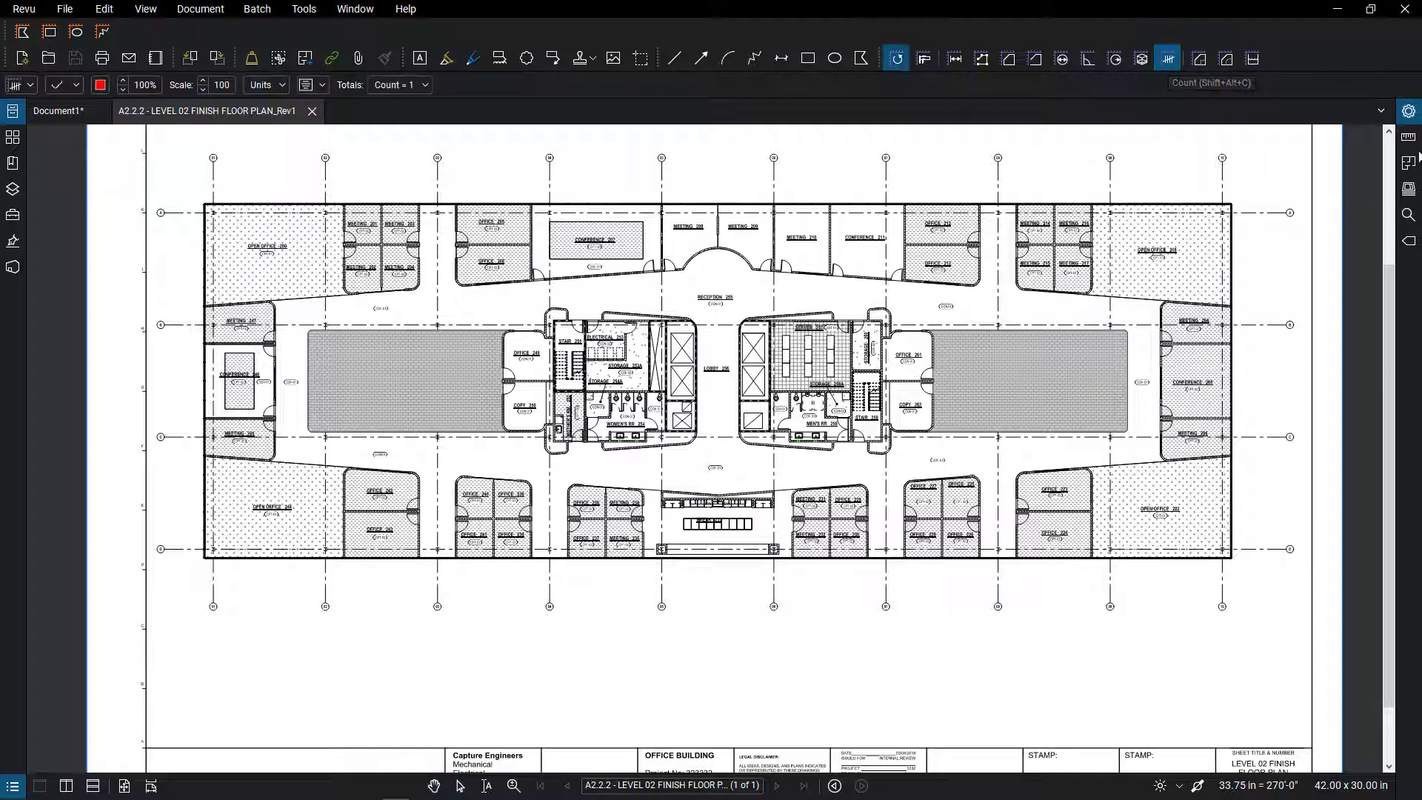
pyautogui.click(1410, 112)
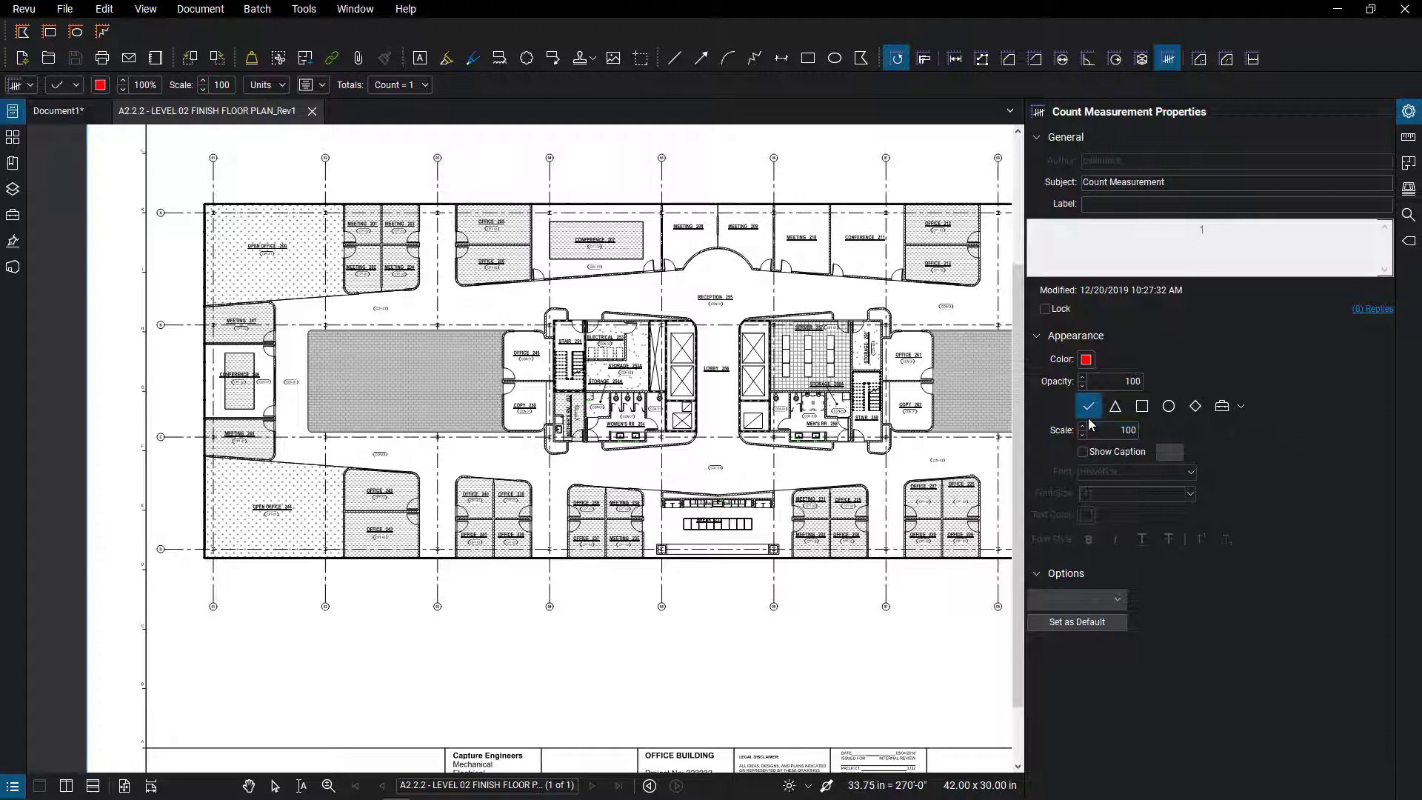
pyautogui.click(1168, 407)
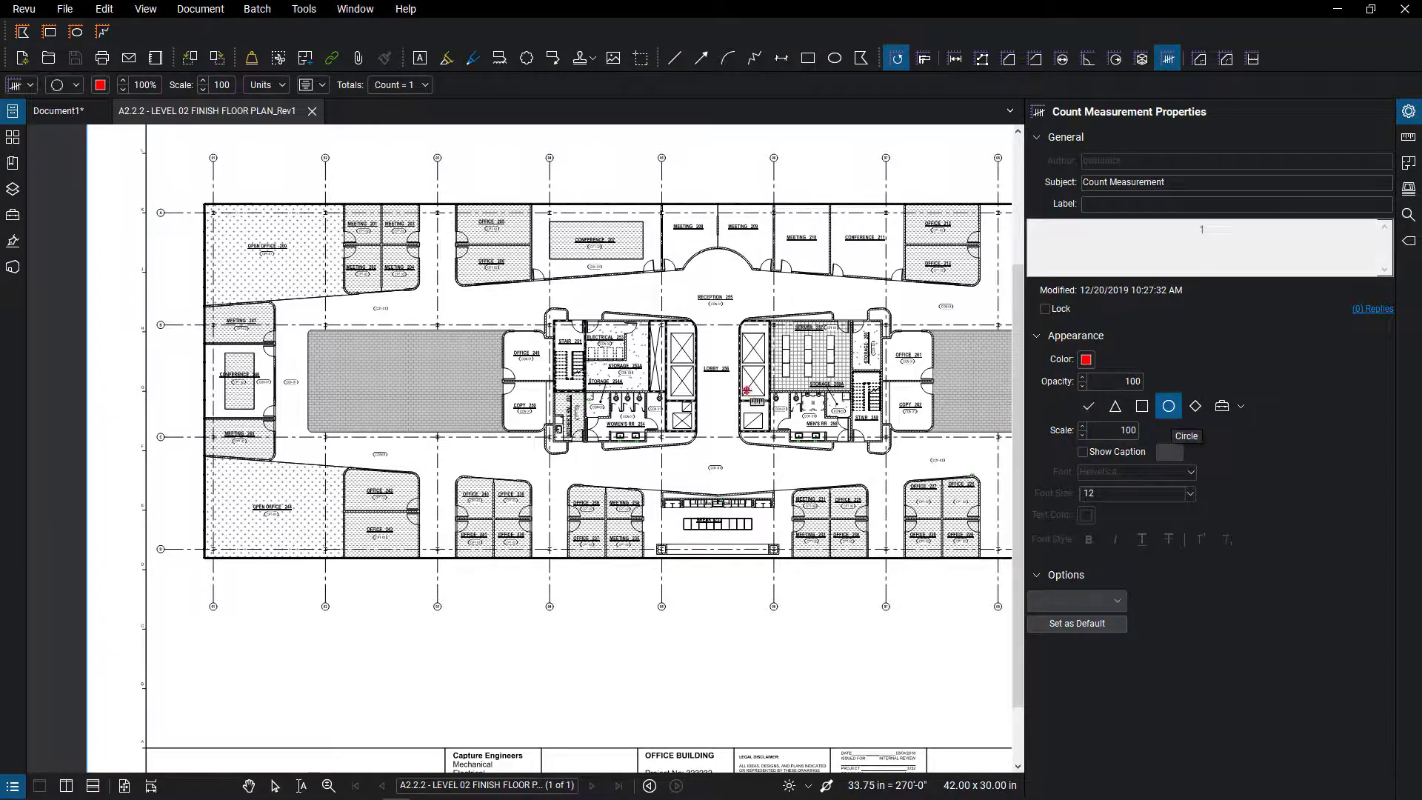
# Count the upper and lower boxes of the left and right elevator shafts.
pyautogui.scroll(2, 748, 392)
pyautogui.click(763, 259)
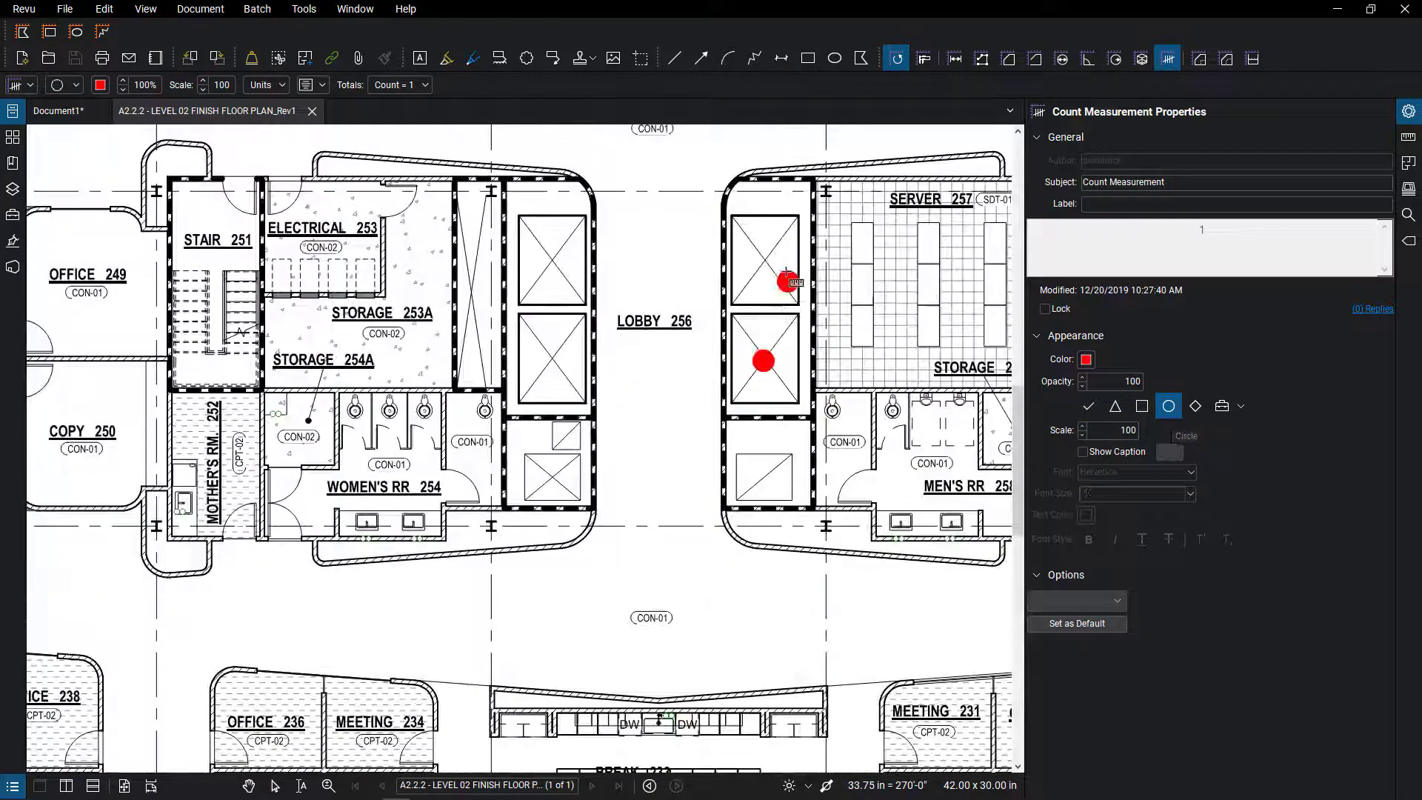
pyautogui.click(552, 253)
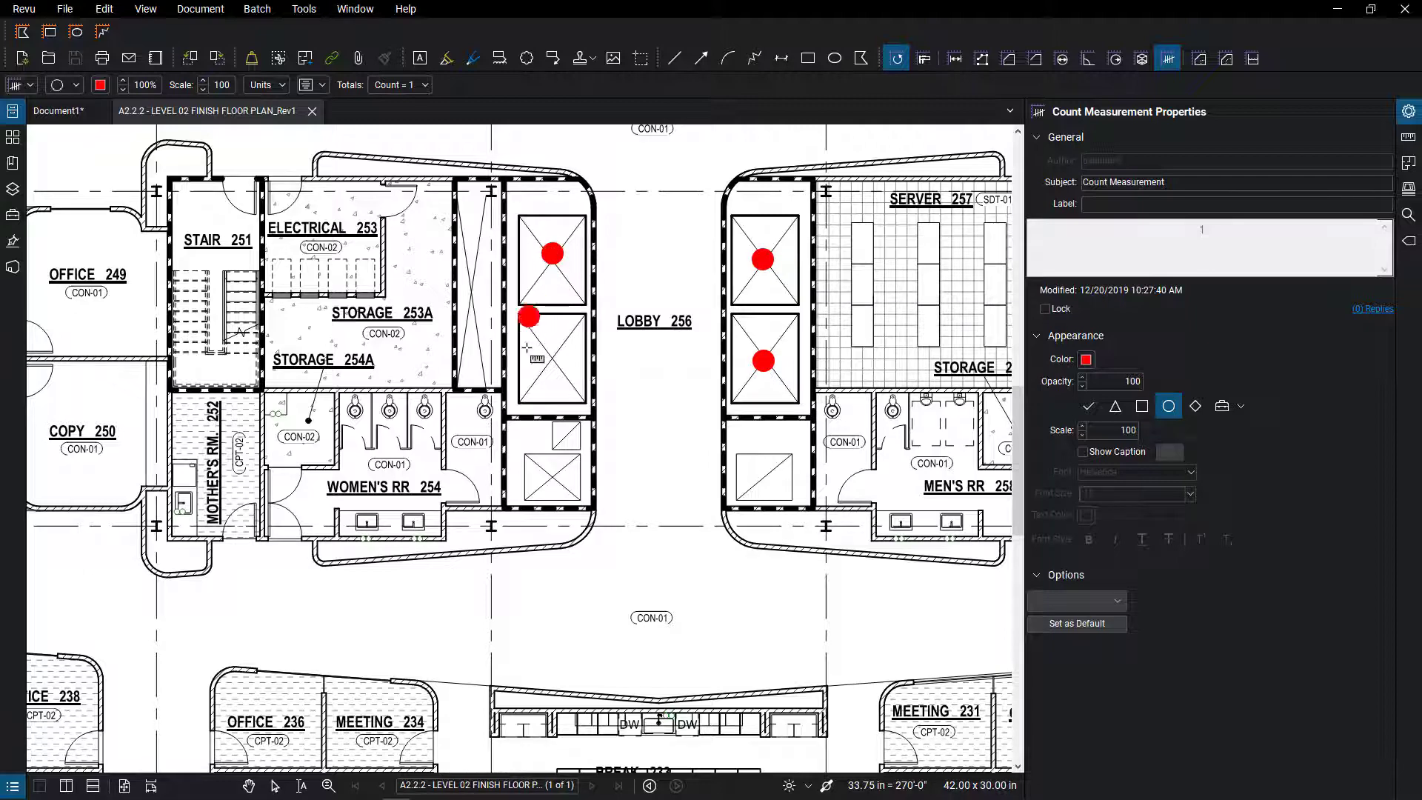
pyautogui.click(550, 360)
pyautogui.press('Escape')
pyautogui.scroll(-2, 577, 393)
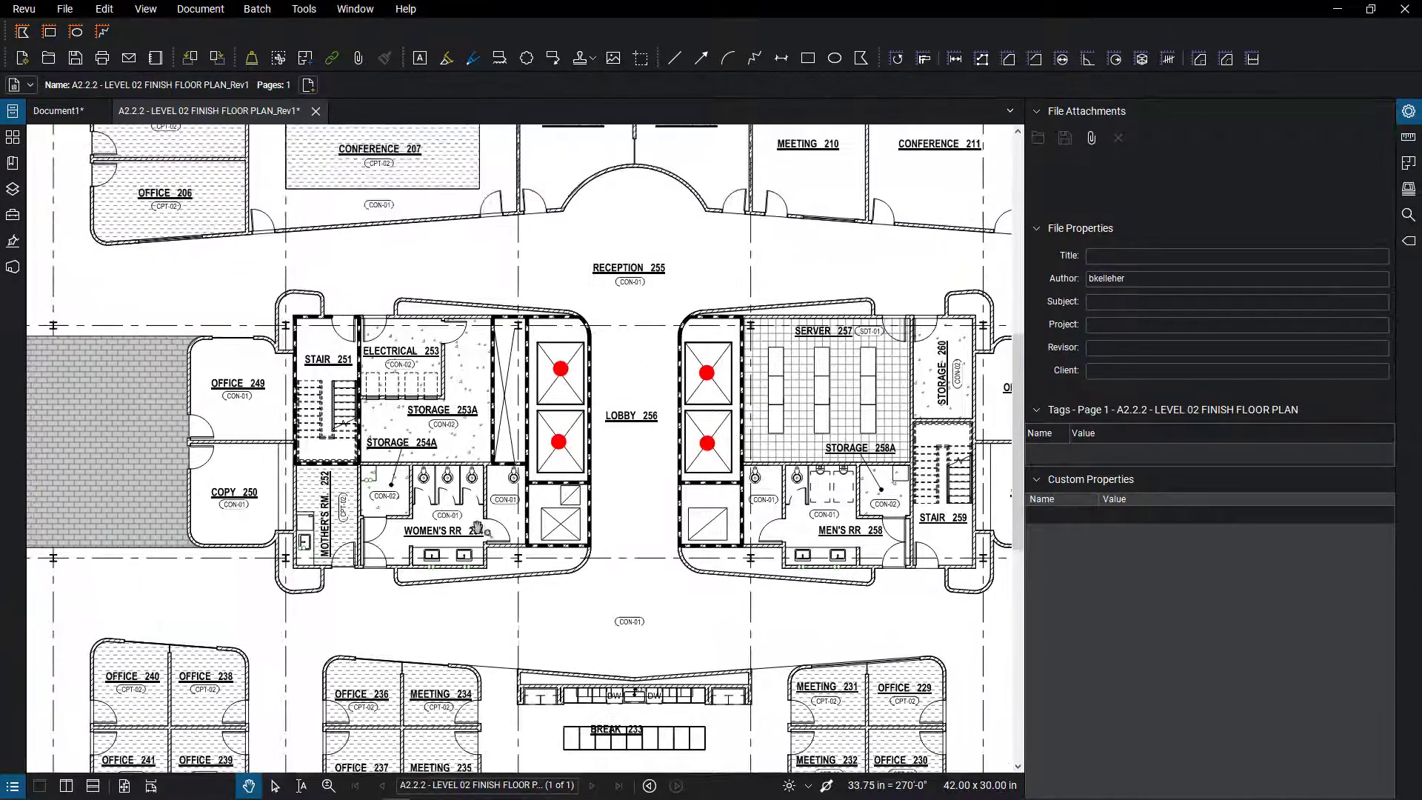
# Draw a small red cloud in Office 249 under the CON-01 tag using the C shortcut.
pyautogui.scroll(3, 263, 302)
pyautogui.press('c')
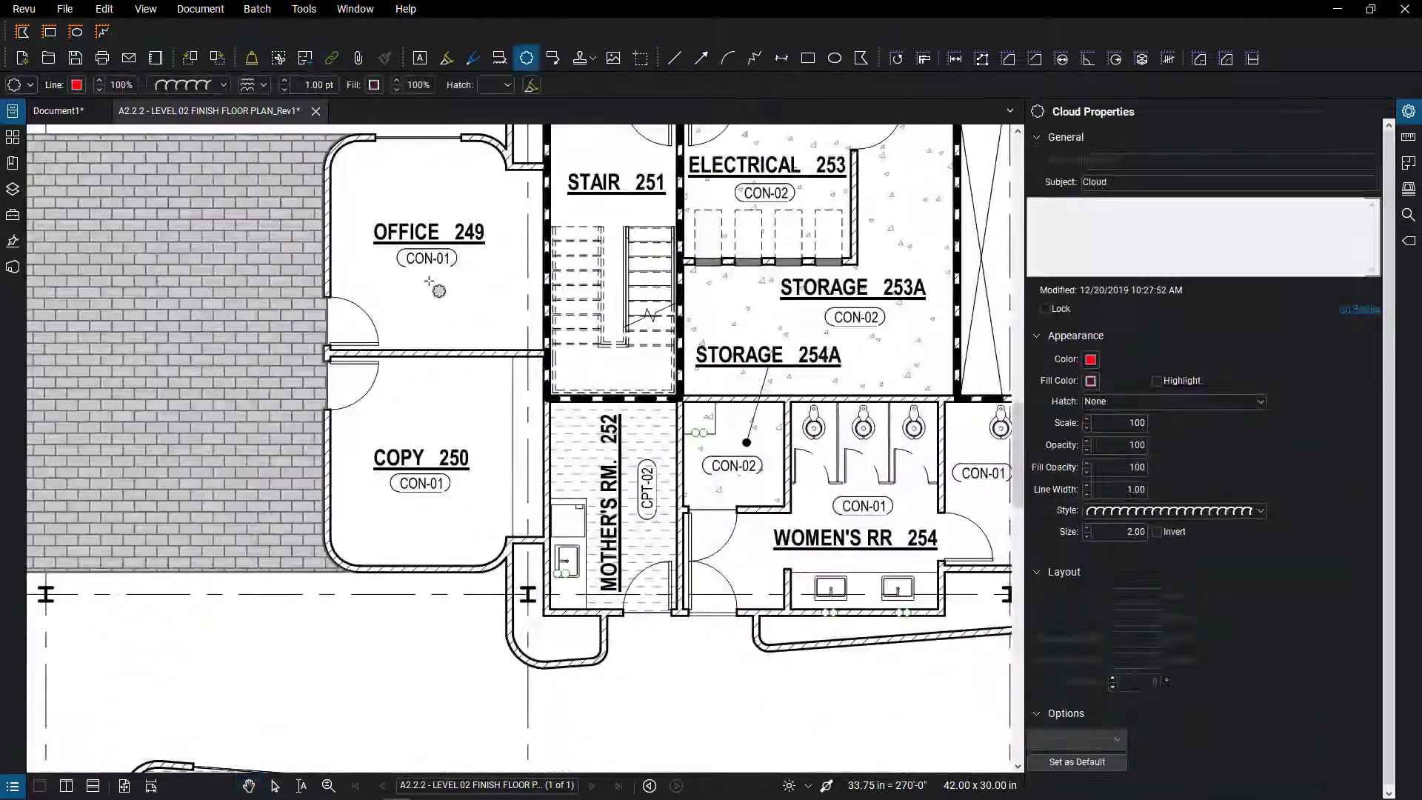
pyautogui.moveTo(419, 293); pyautogui.dragTo(451, 324)
pyautogui.scroll(5, 444, 310)
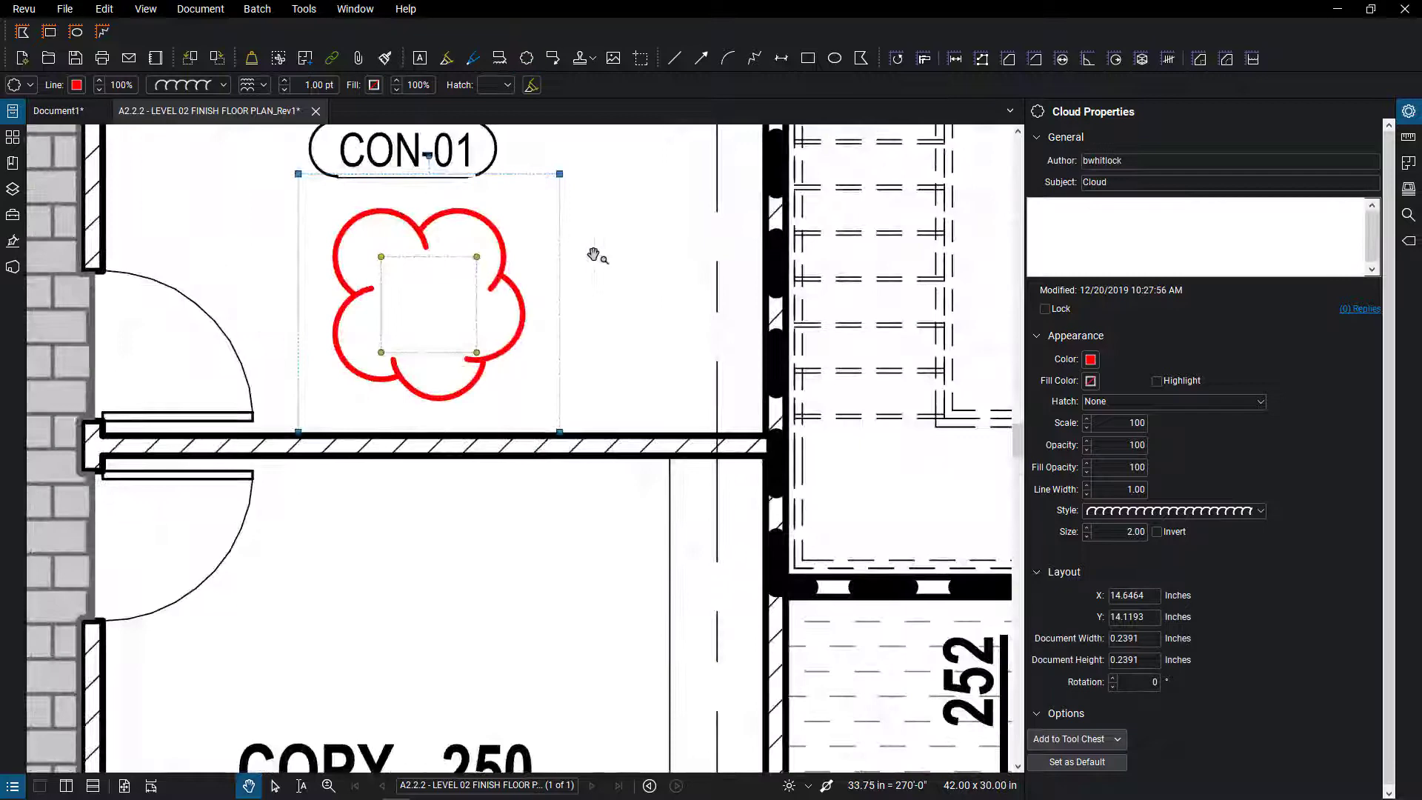
pyautogui.press('Escape')
# Select the Office 249 red cloud and add it to the My Tools set.
pyautogui.click(12, 189)
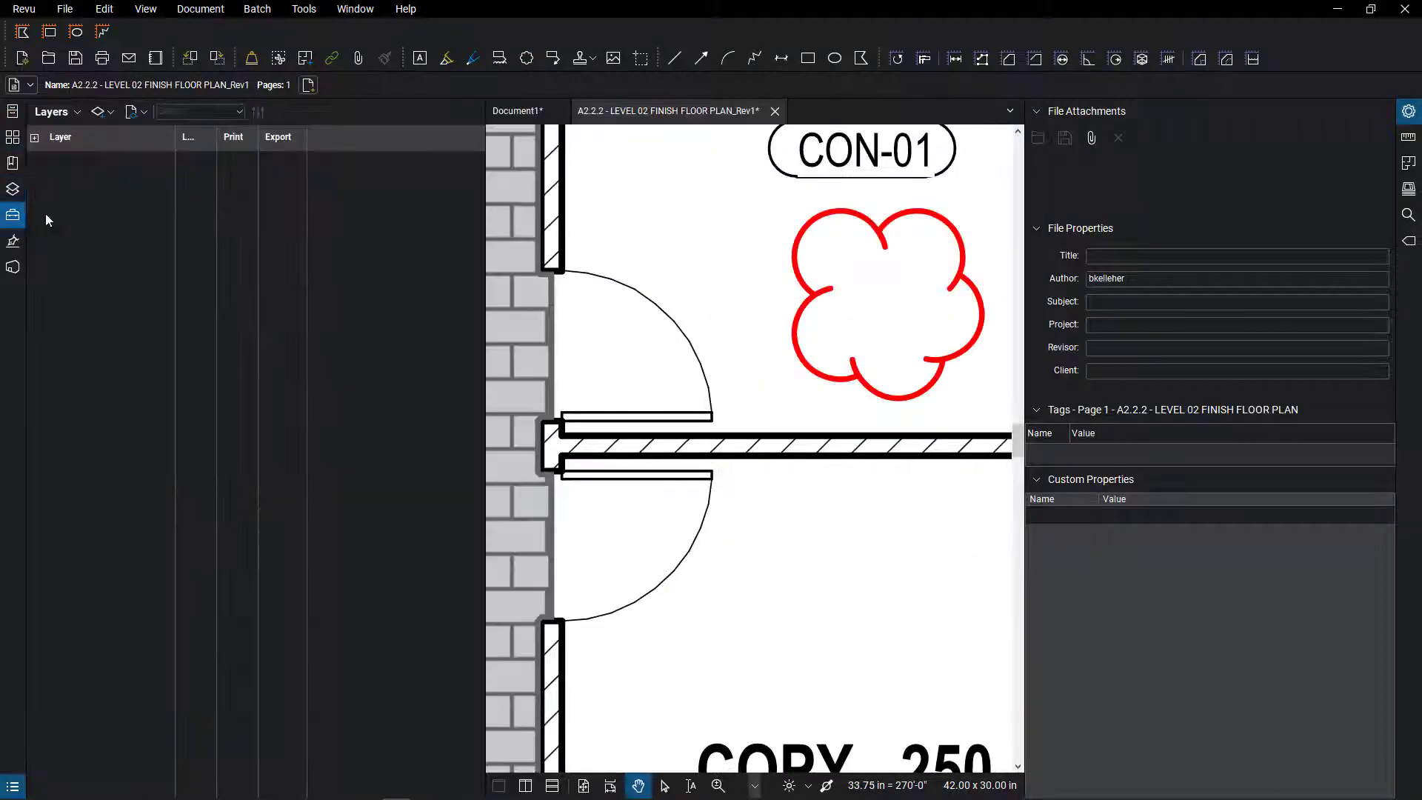
pyautogui.scroll(-3, 836, 244)
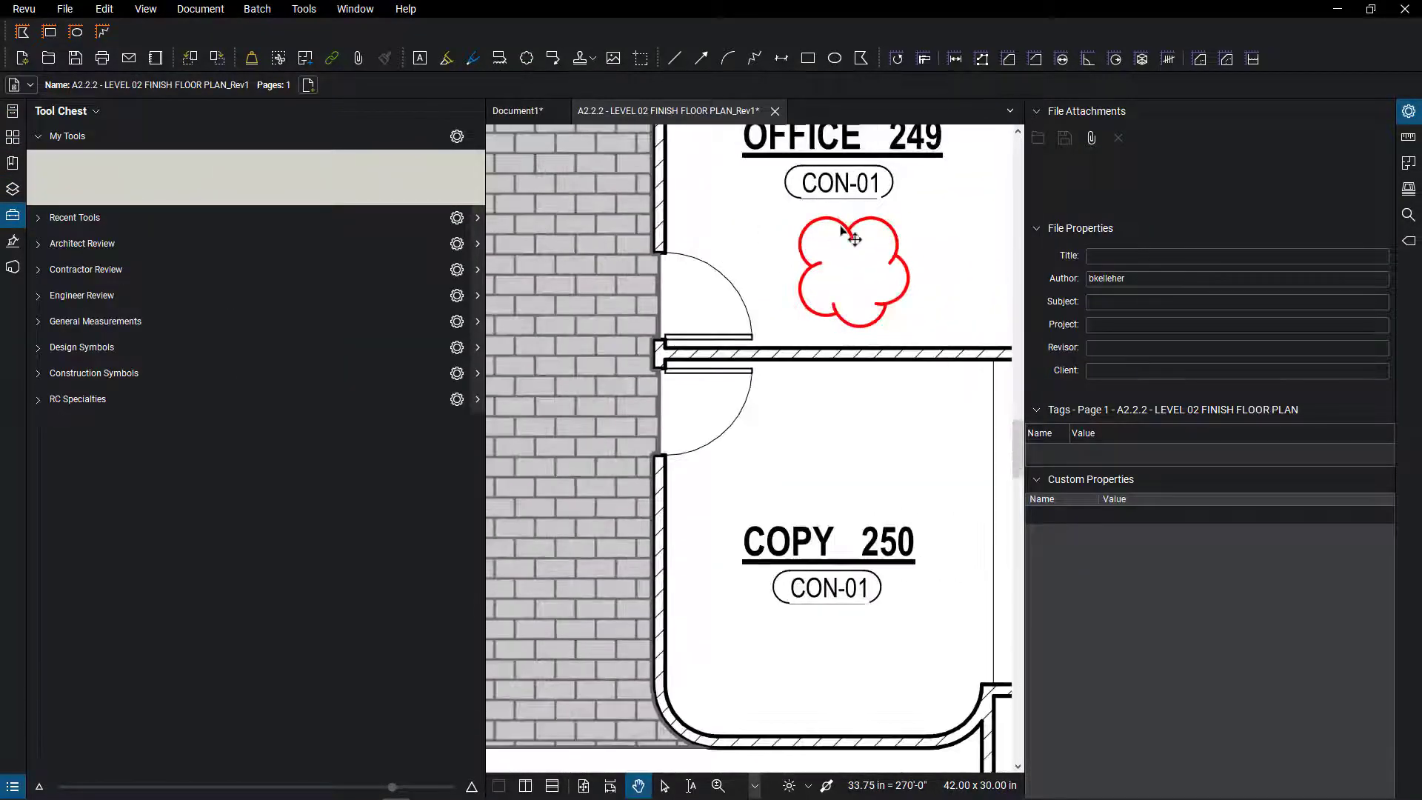
pyautogui.click(853, 238)
pyautogui.rightClick(826, 219)
pyautogui.click(1007, 322)
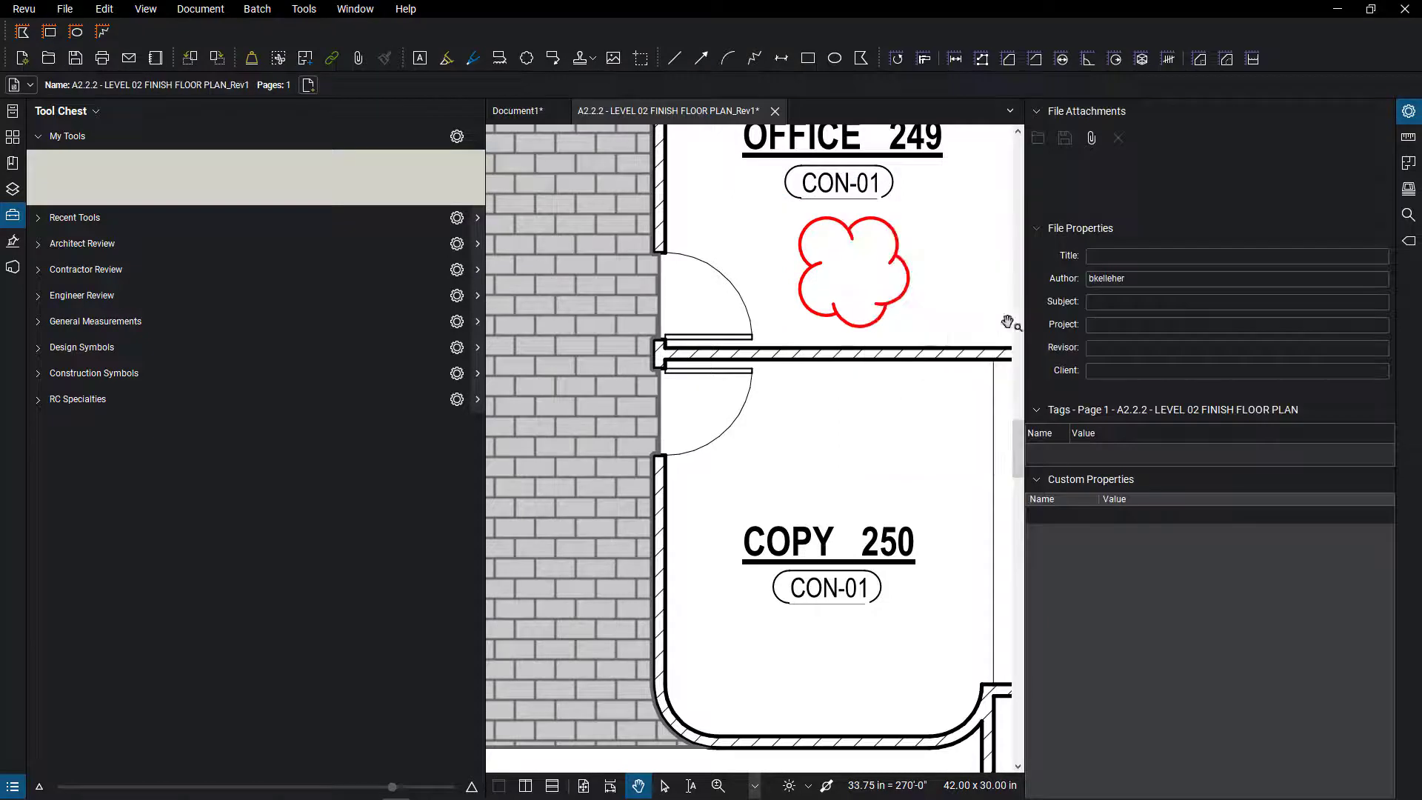
pyautogui.click(850, 234)
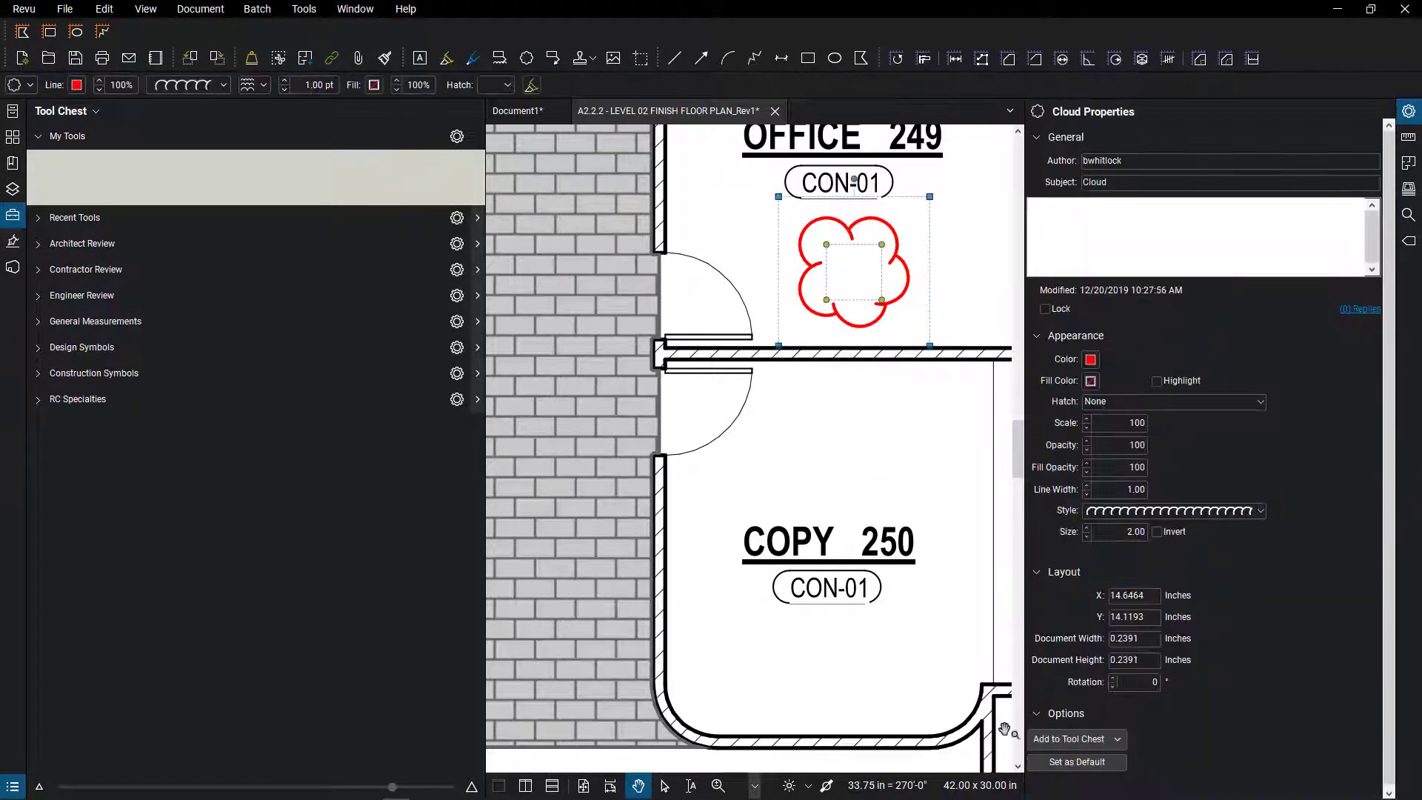
pyautogui.click(1115, 740)
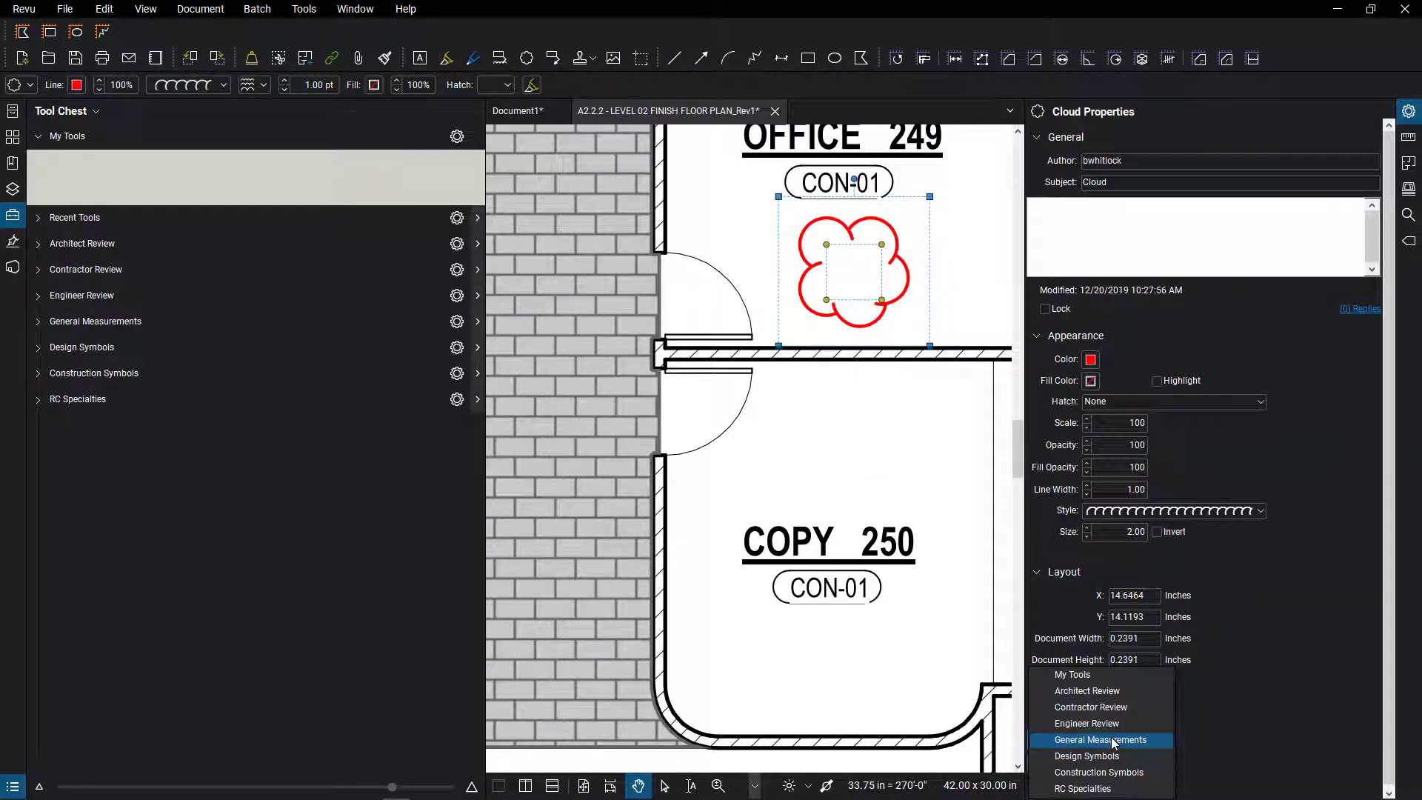
pyautogui.click(1127, 674)
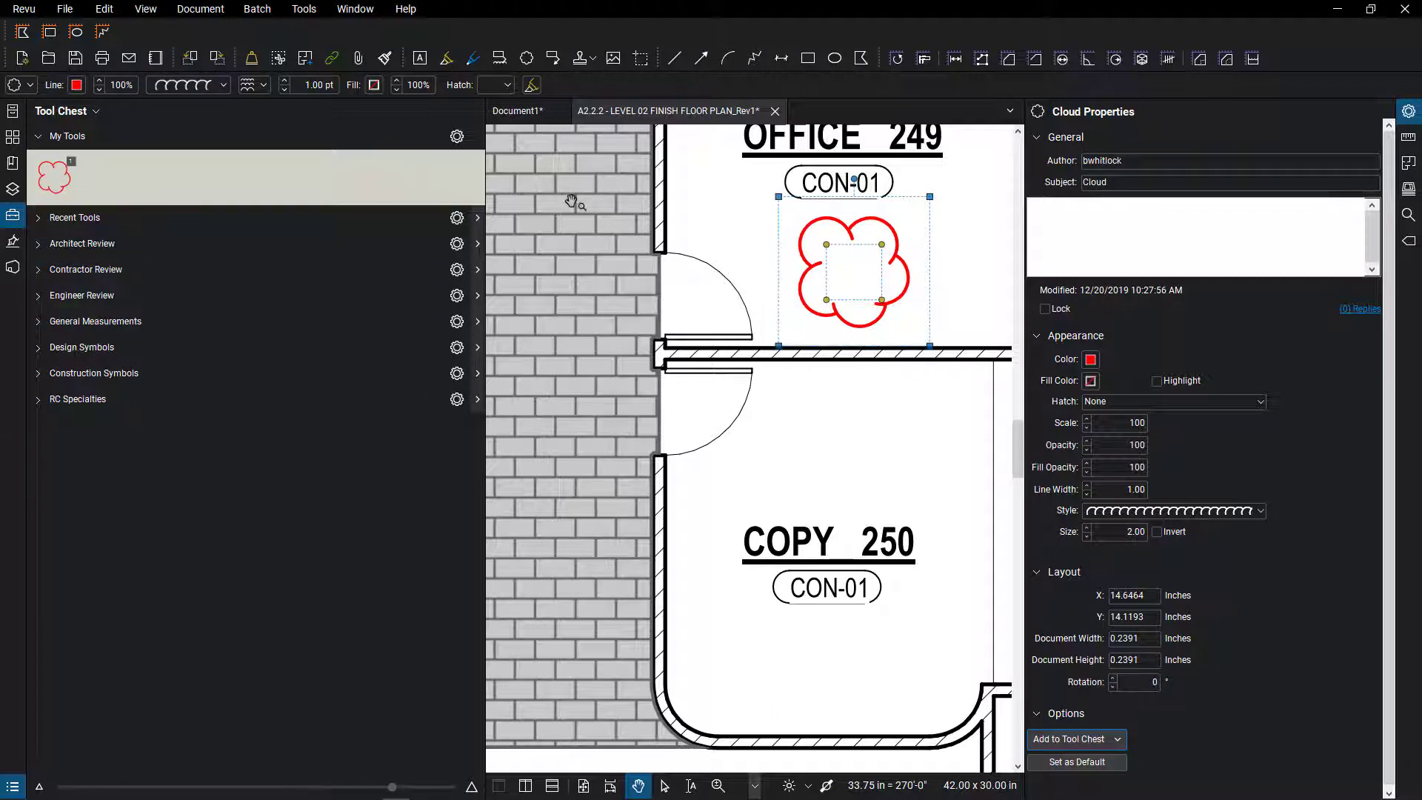
pyautogui.click(583, 224)
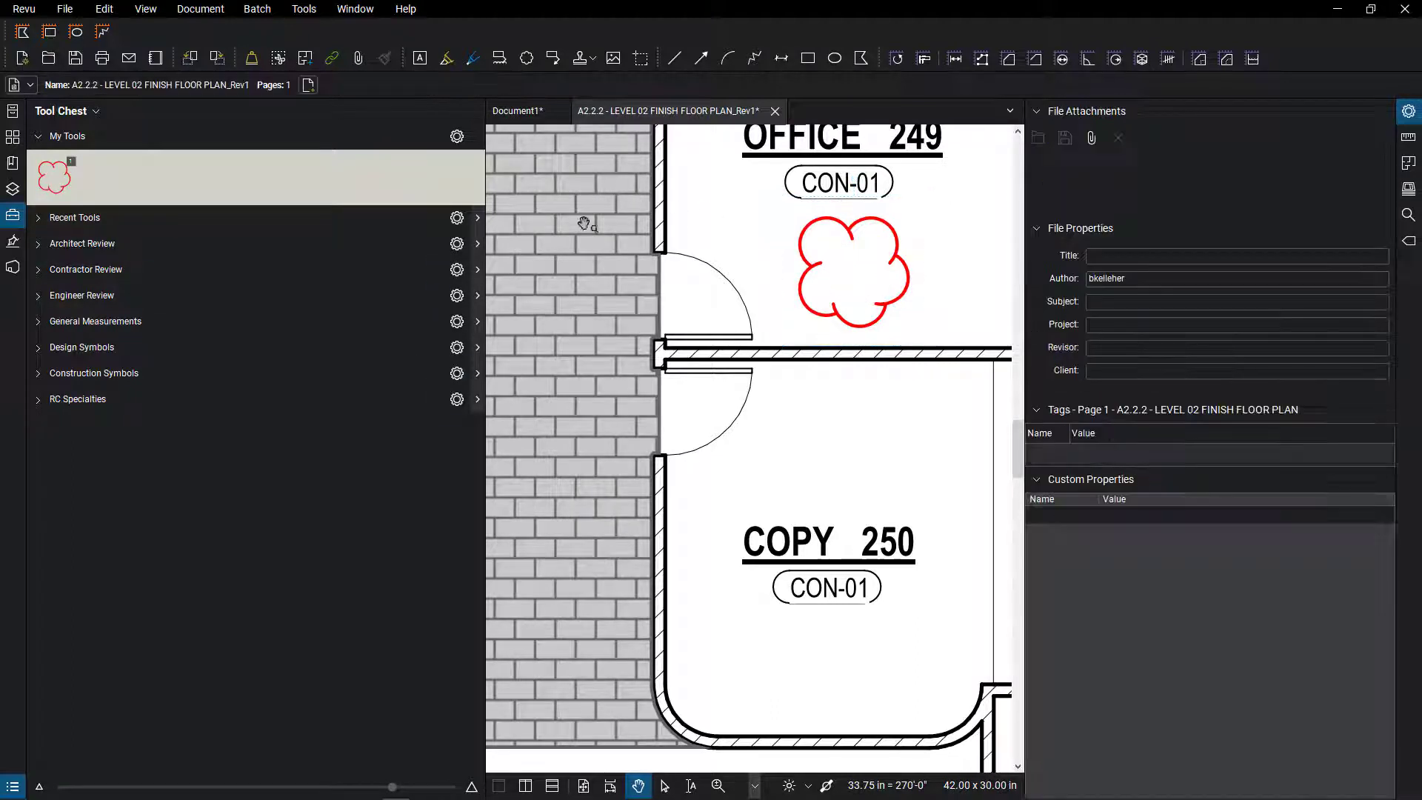
# Create a Count version of the saved red cloud tool in My Tools.
pyautogui.rightClick(63, 167)
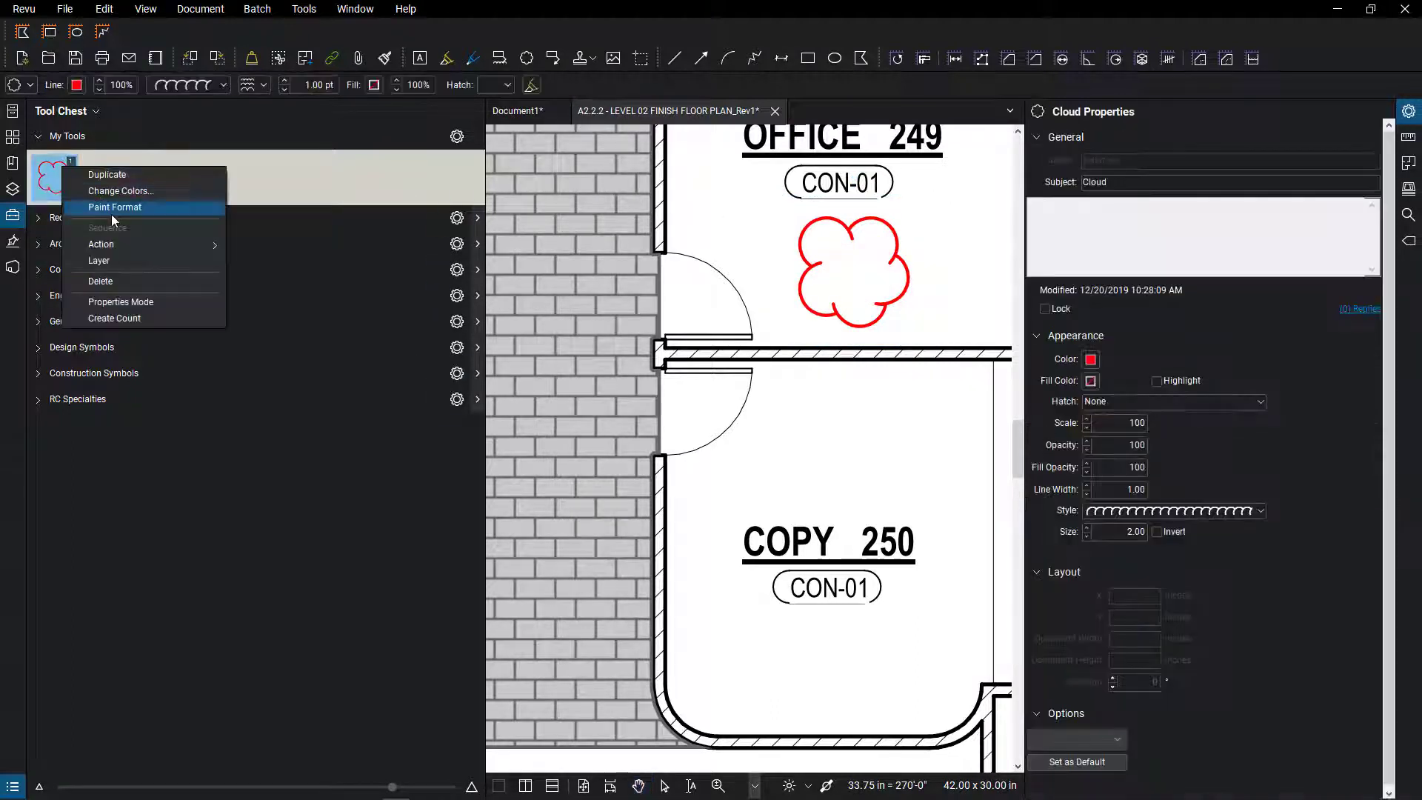
pyautogui.click(114, 319)
pyautogui.scroll(-5, 718, 297)
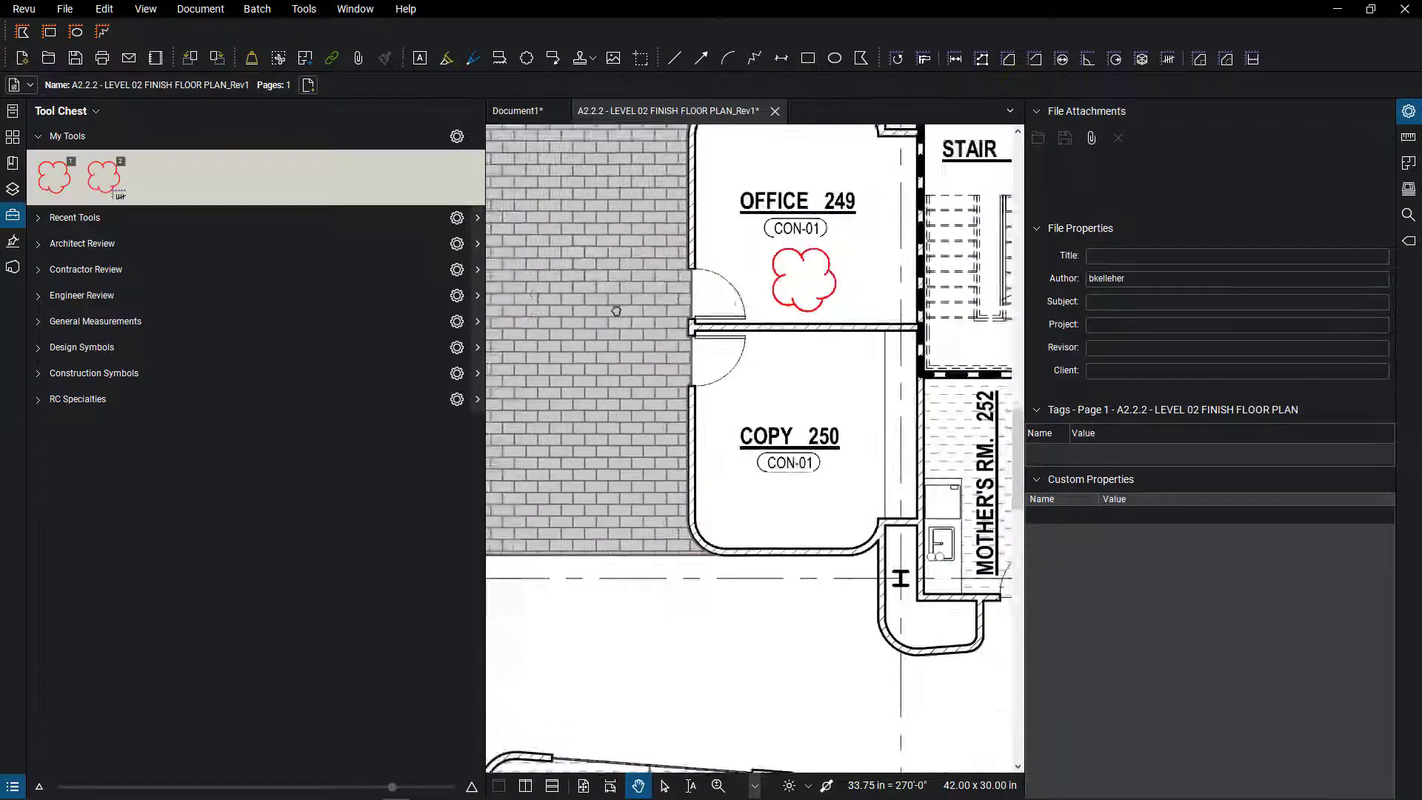
# Place red cloud count marks in rooms across the floor plan.
pyautogui.click(104, 176)
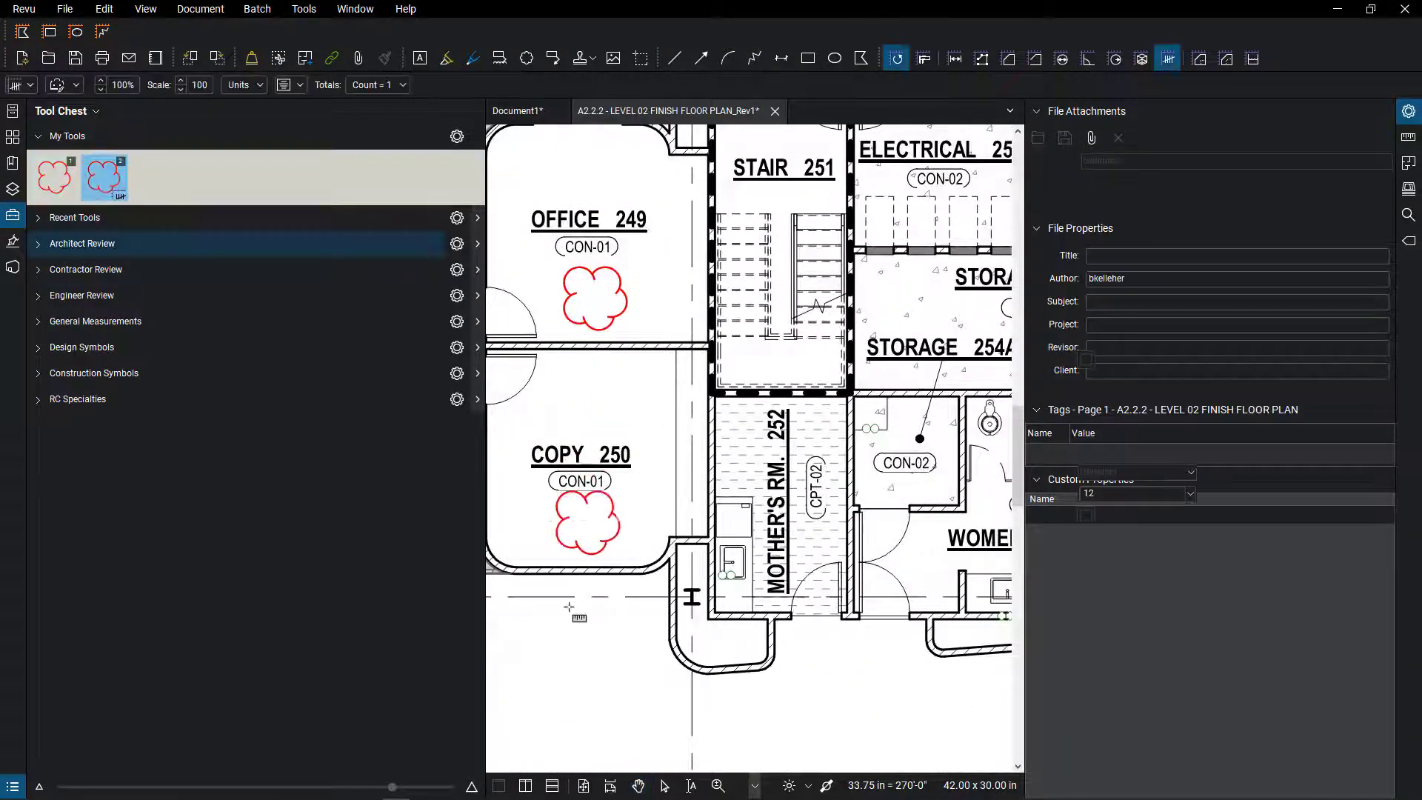
pyautogui.click(589, 684)
pyautogui.click(849, 712)
pyautogui.scroll(-4, 940, 459)
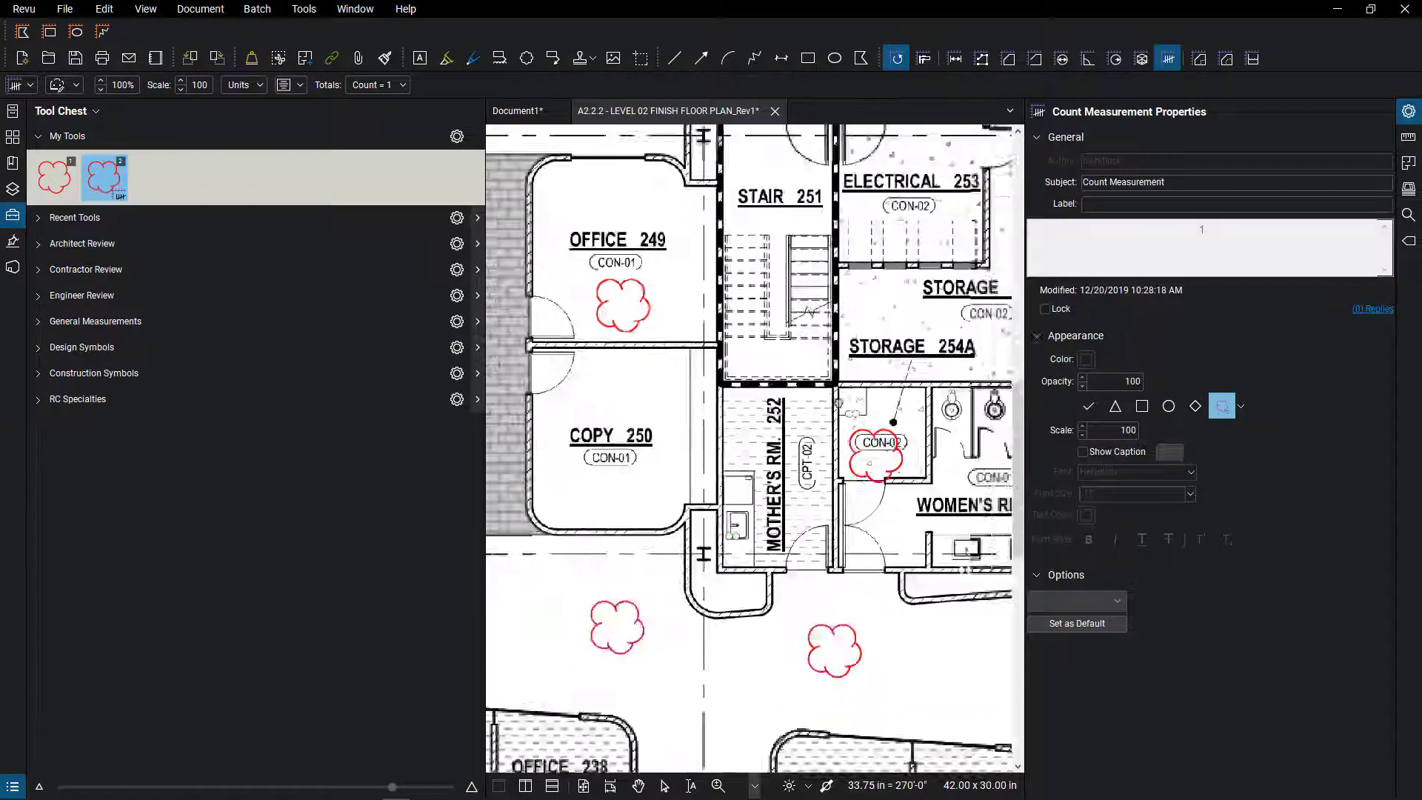
pyautogui.scroll(-2, 852, 507)
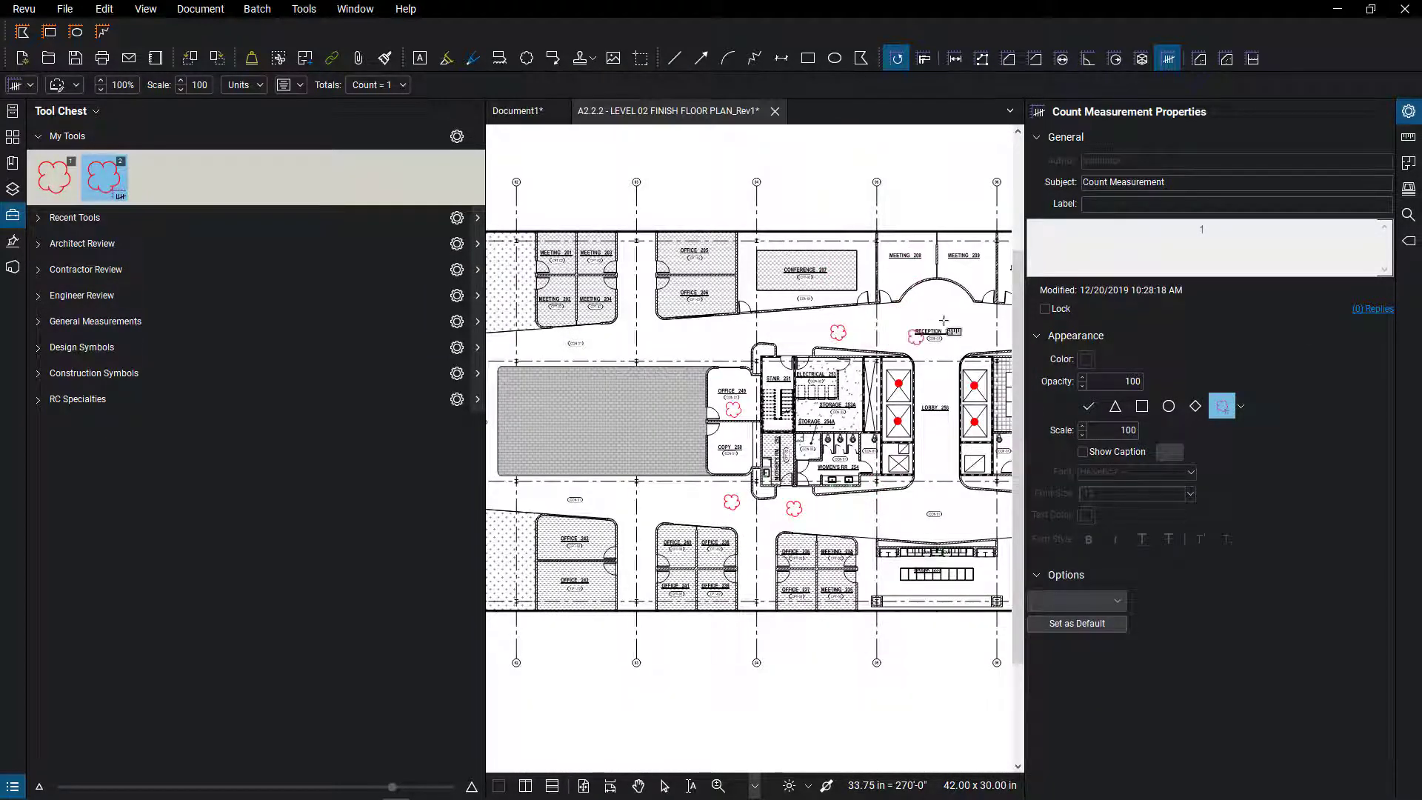
pyautogui.scroll(3, 968, 336)
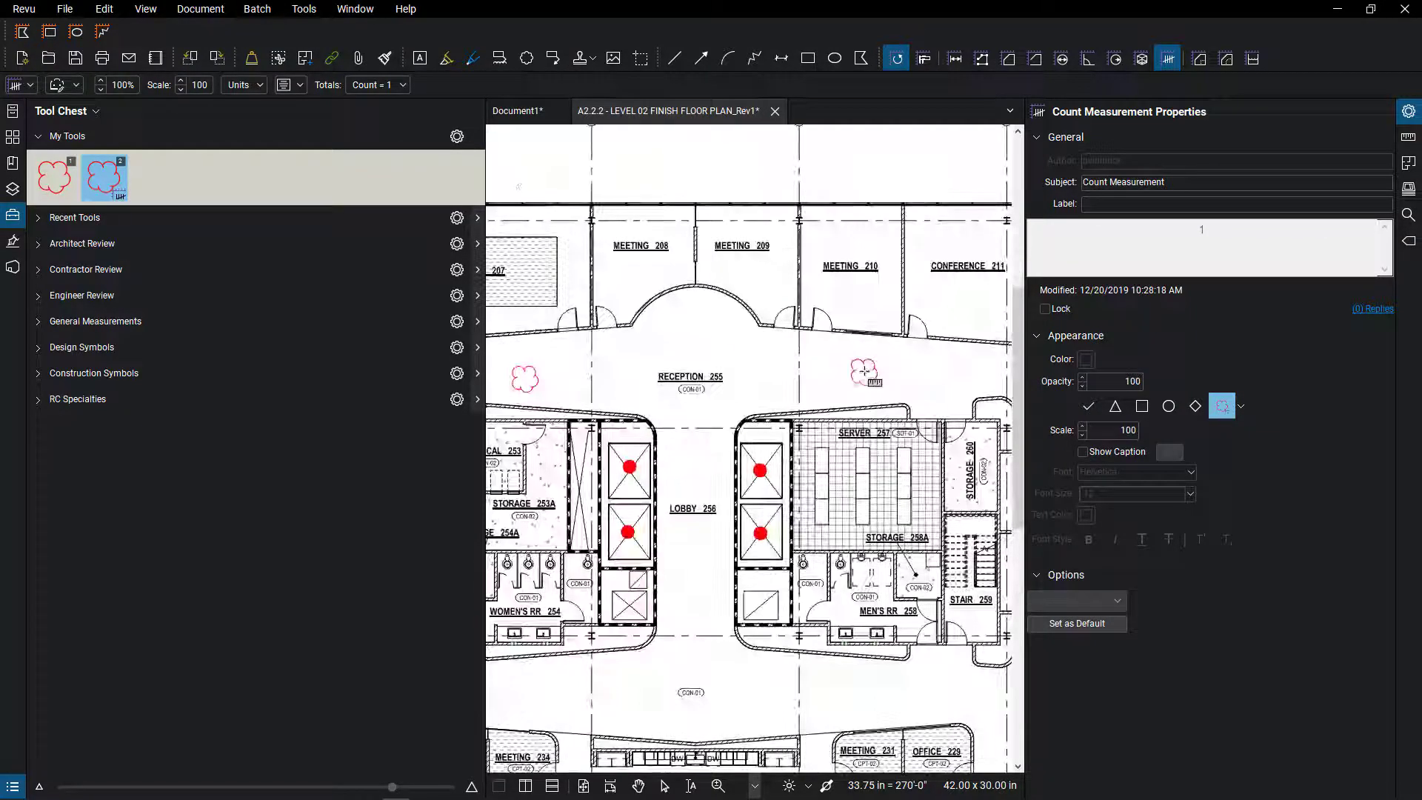
pyautogui.scroll(-2, 736, 485)
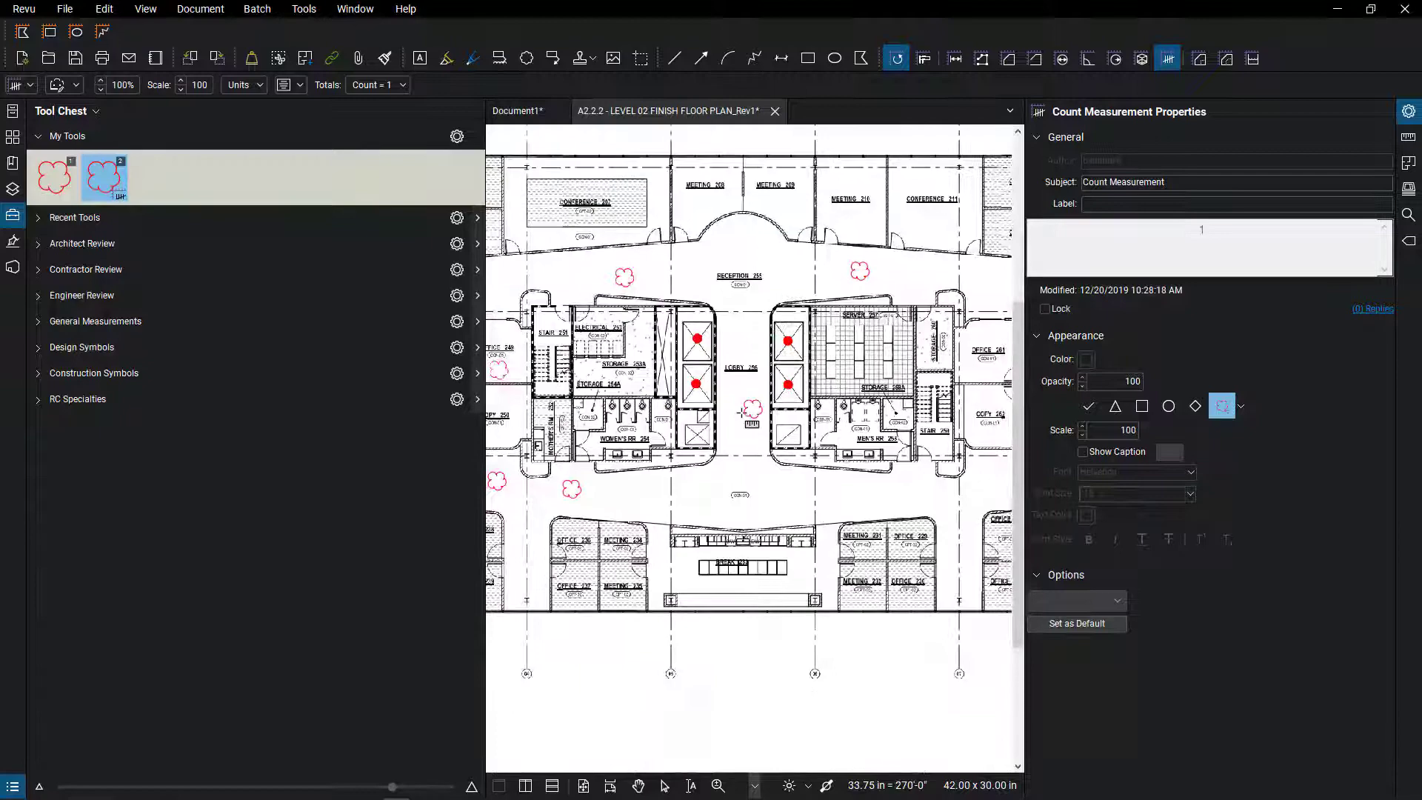
# End counting, collapse the Tool Chest, fit the whole sheet and show the Markups List.
pyautogui.press('Escape')
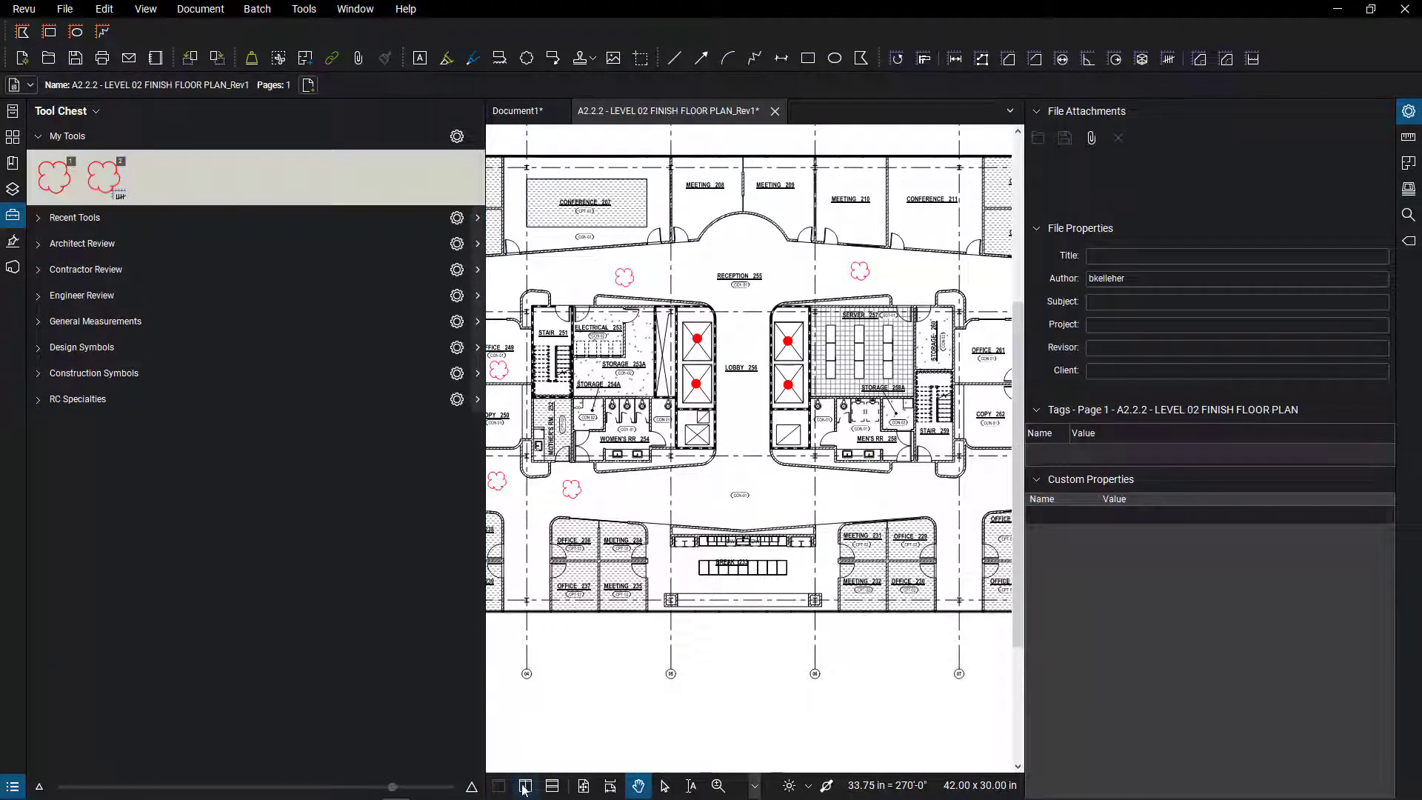
pyautogui.click(13, 216)
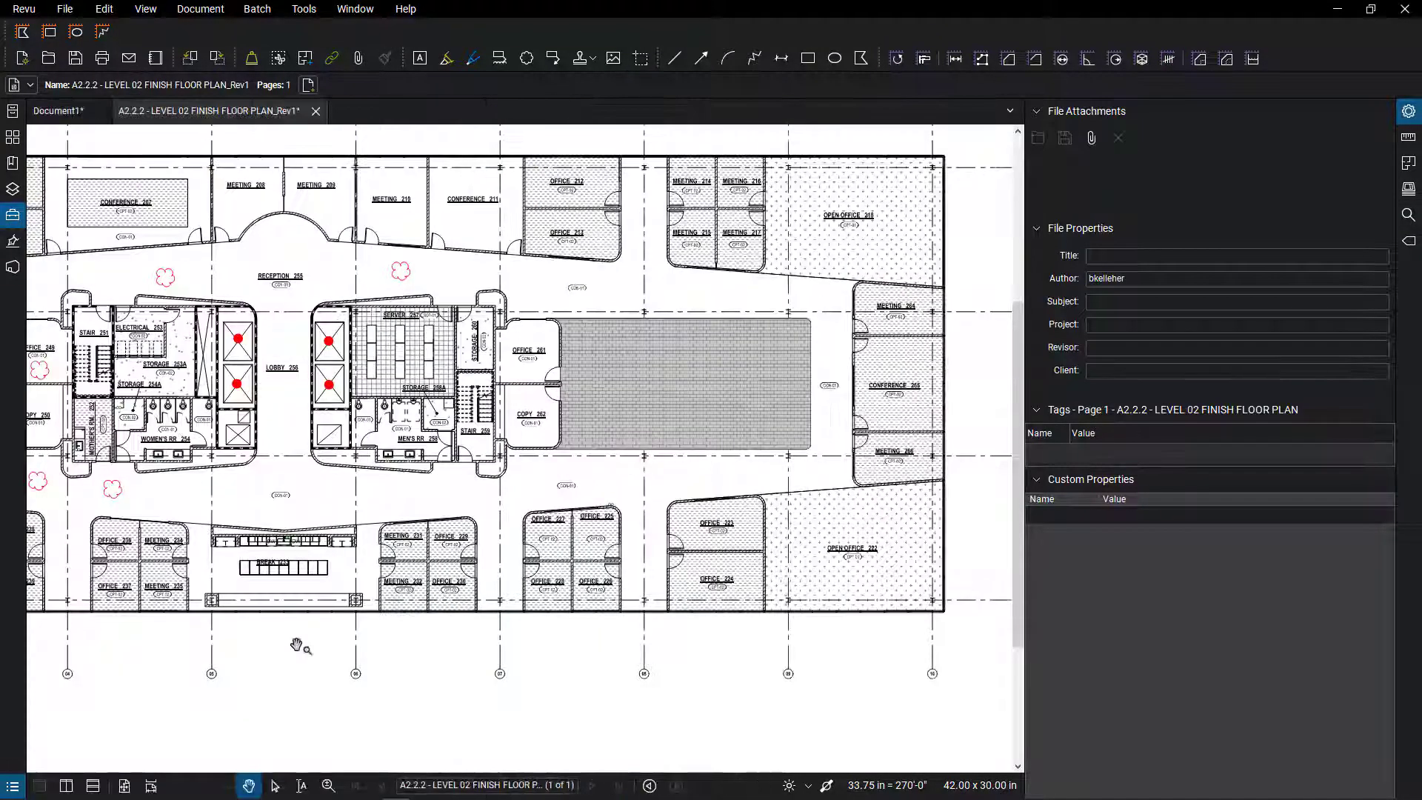
pyautogui.click(124, 787)
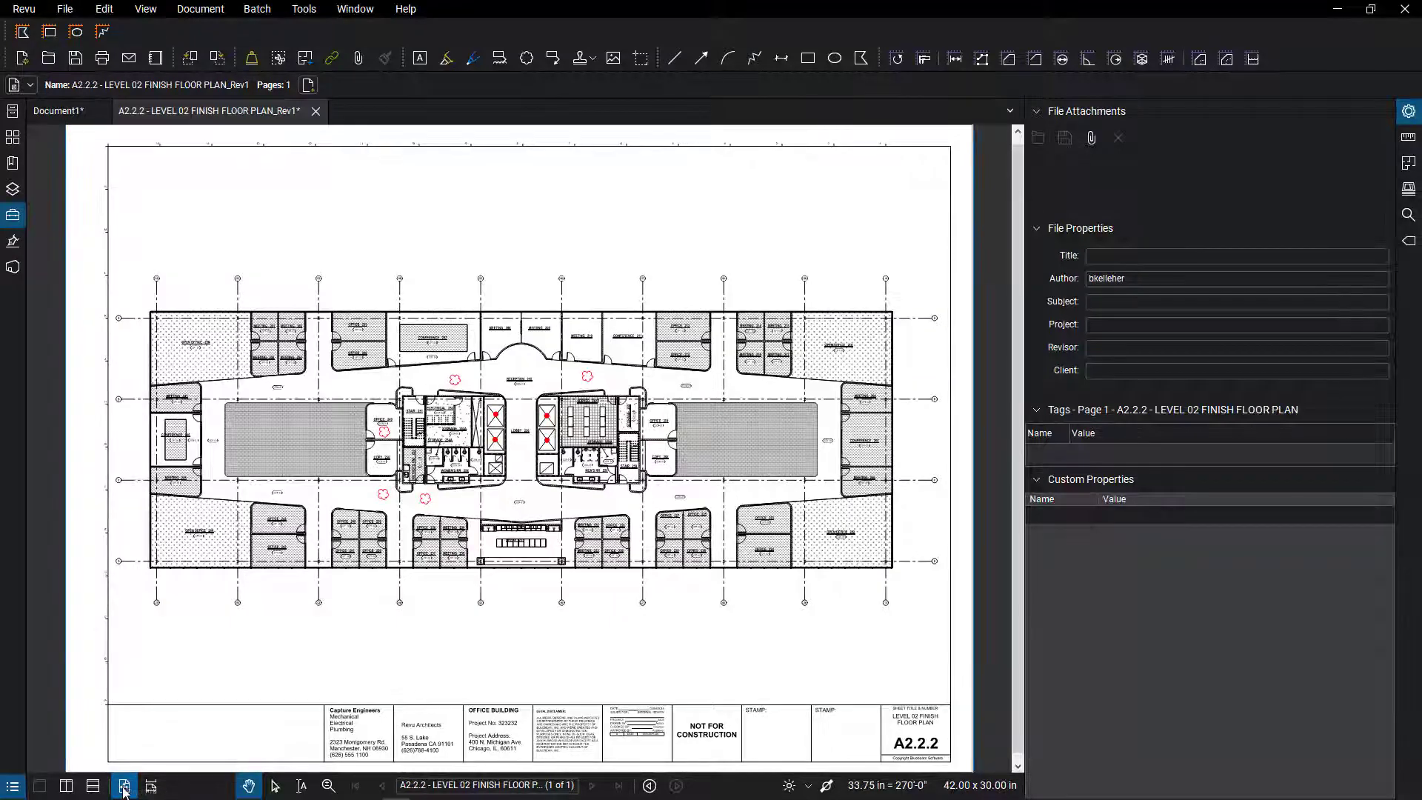
pyautogui.click(12, 786)
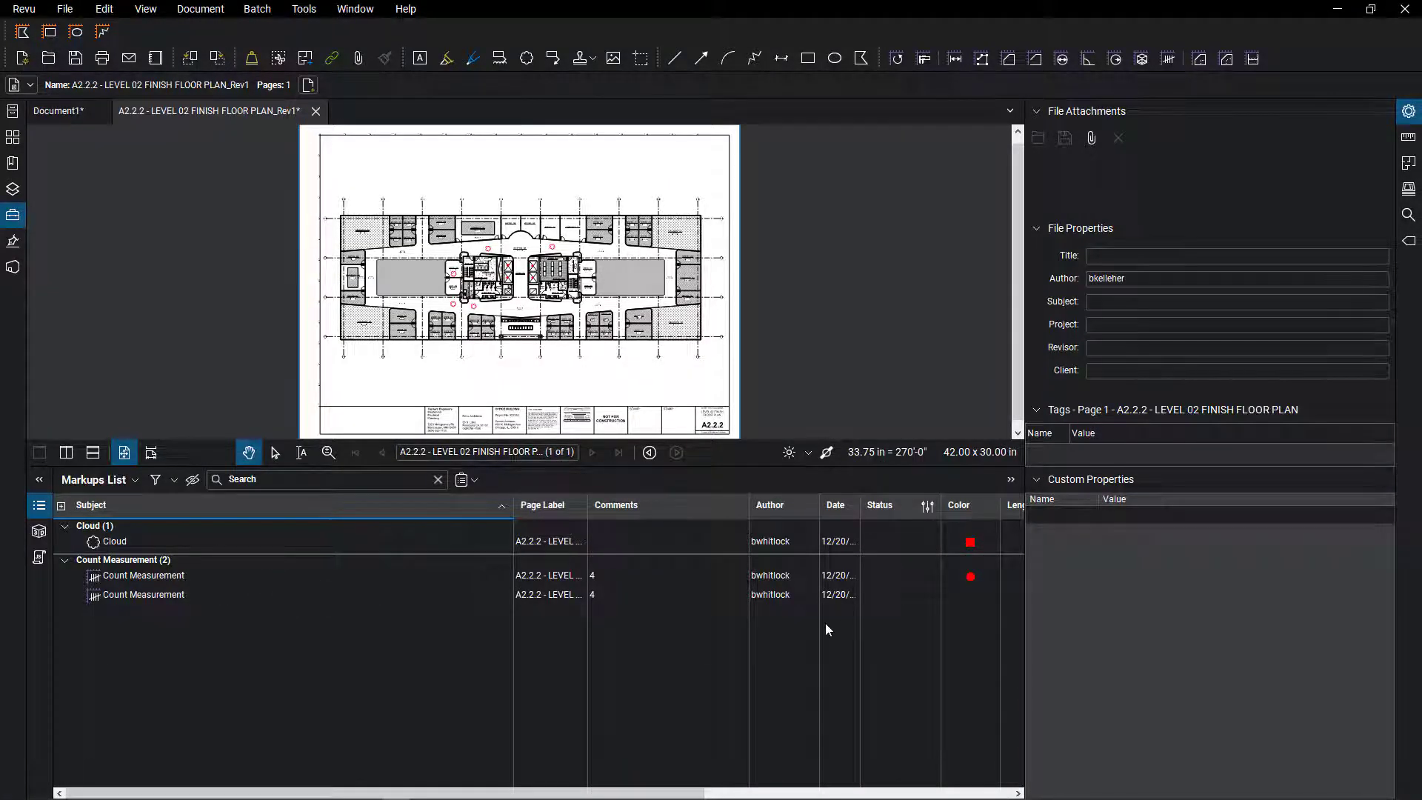
# Hide the side panels, zoom into the reception area, and reopen My Tools.
pyautogui.click(1408, 113)
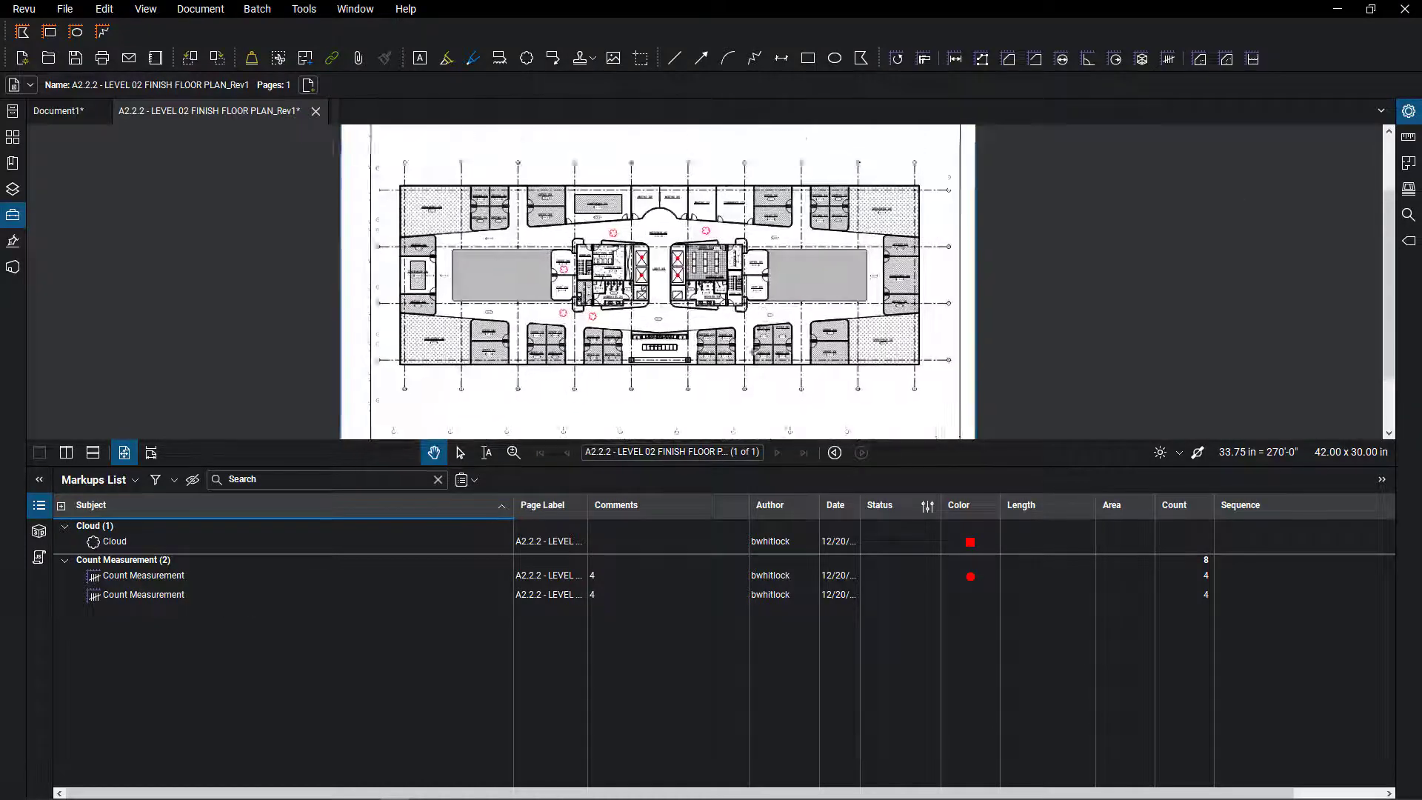
pyautogui.scroll(2, 655, 406)
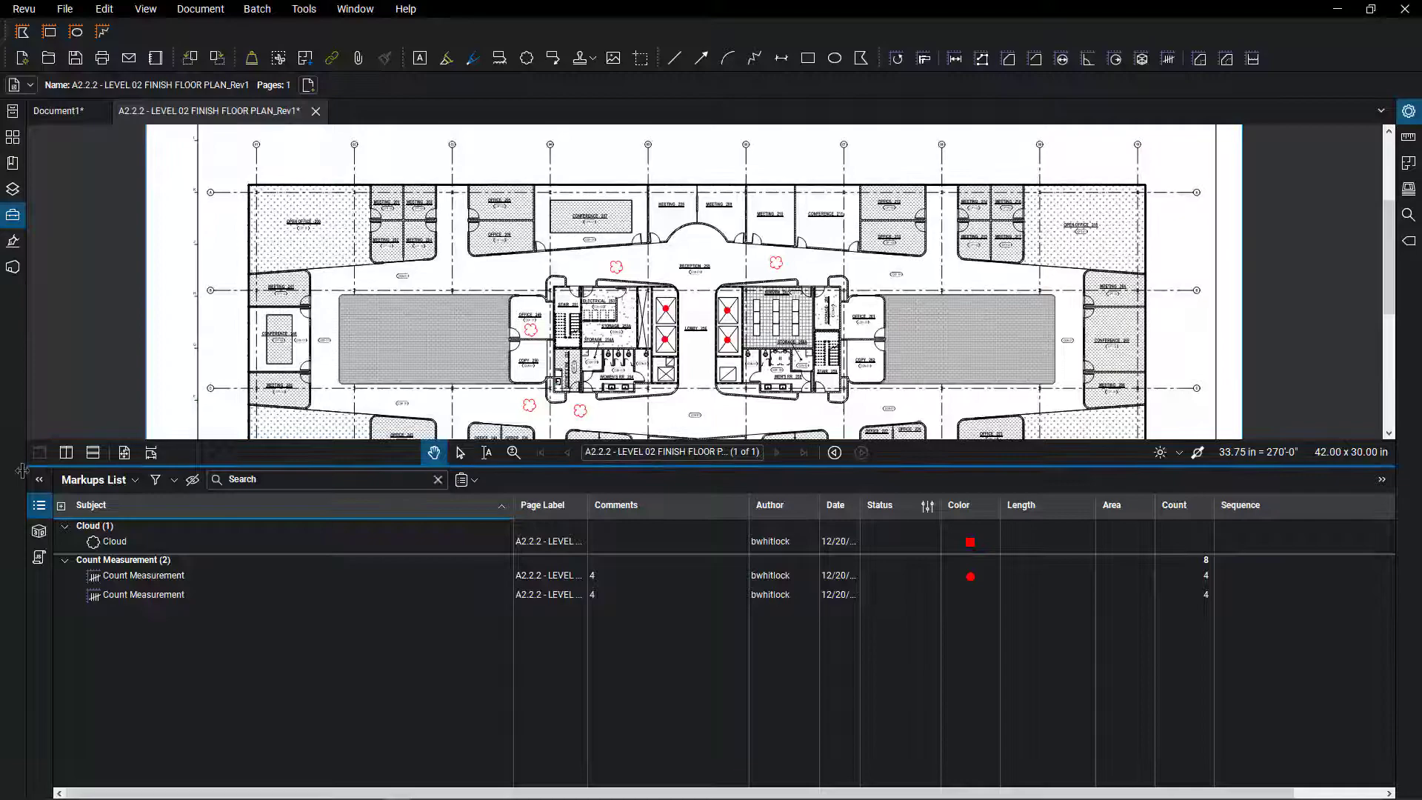
pyautogui.click(39, 505)
pyautogui.scroll(4, 571, 283)
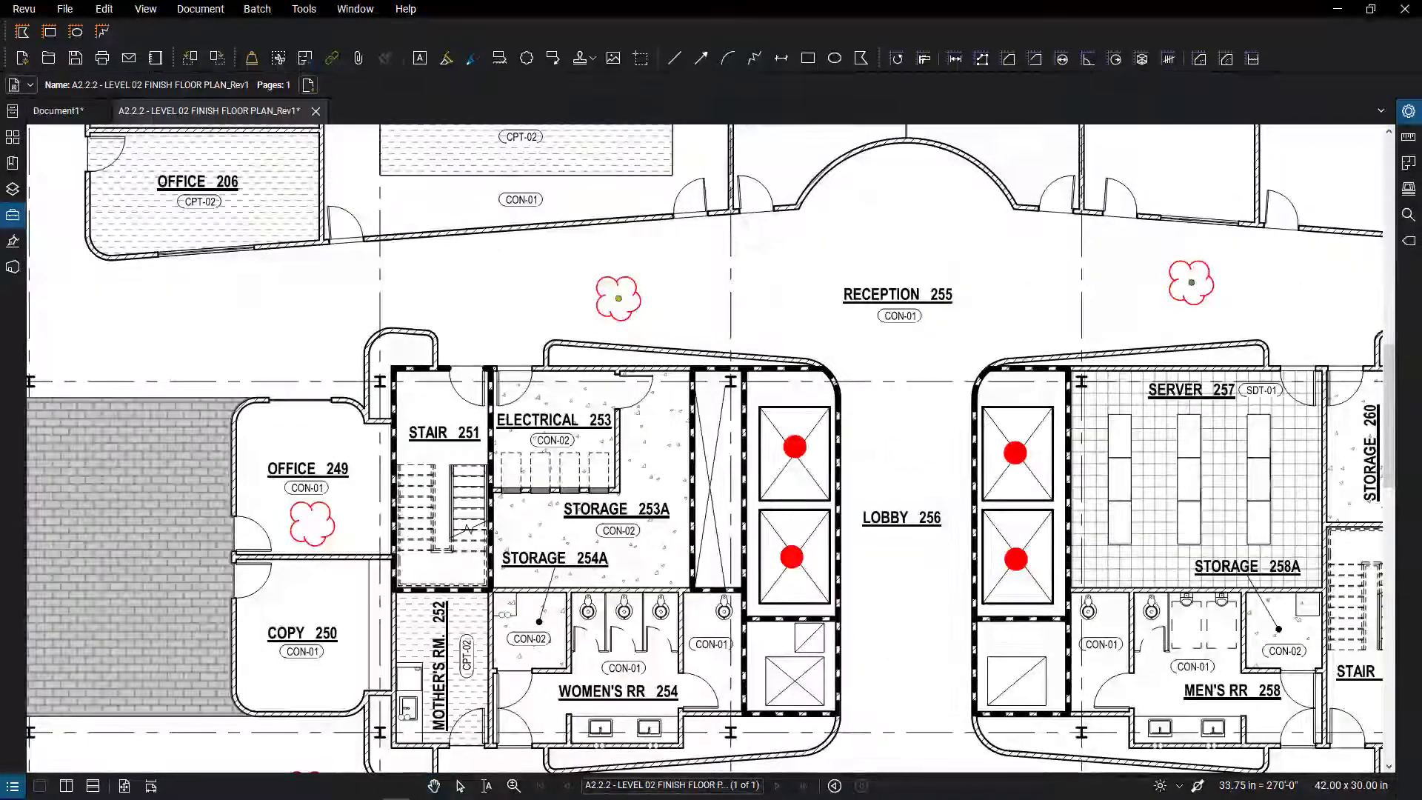
pyautogui.click(1408, 111)
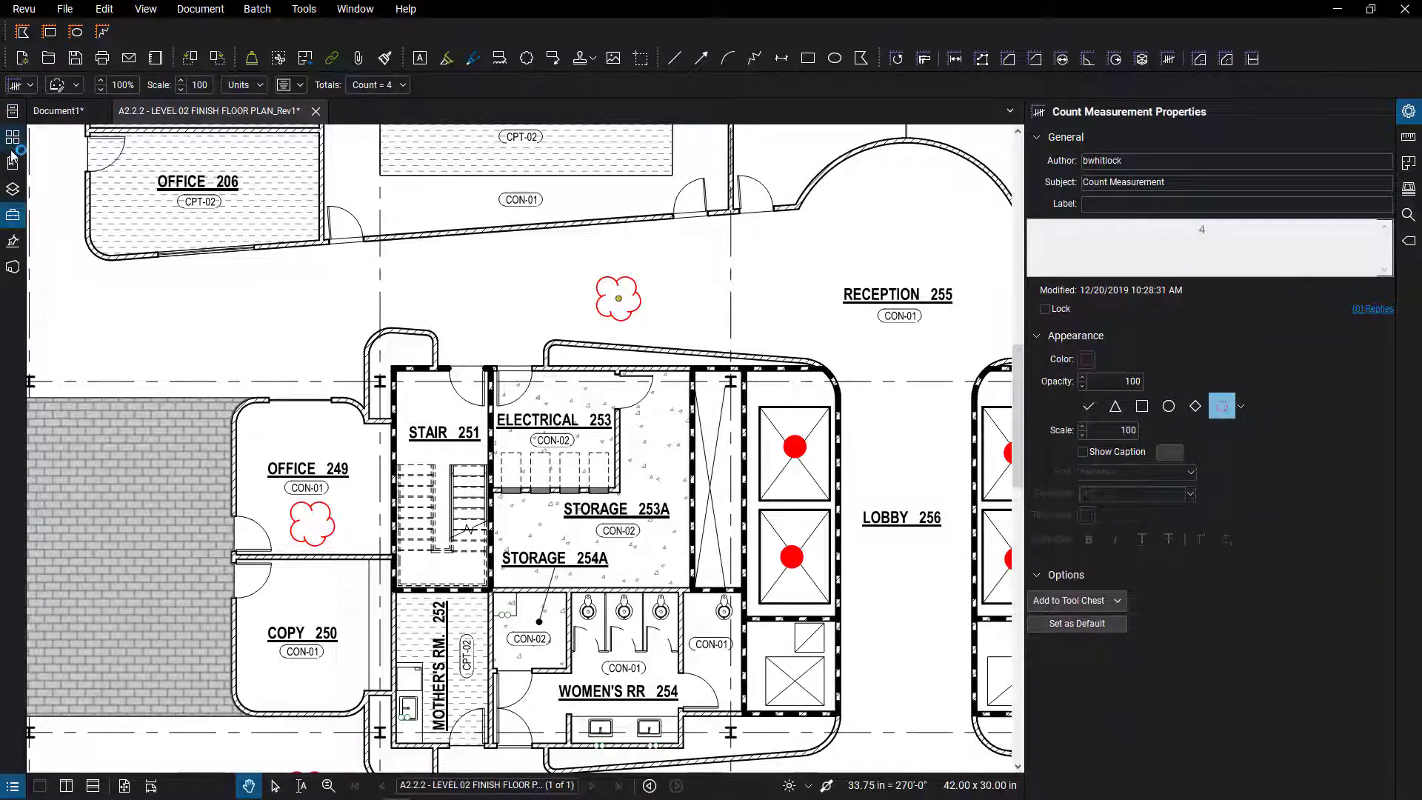
pyautogui.click(12, 216)
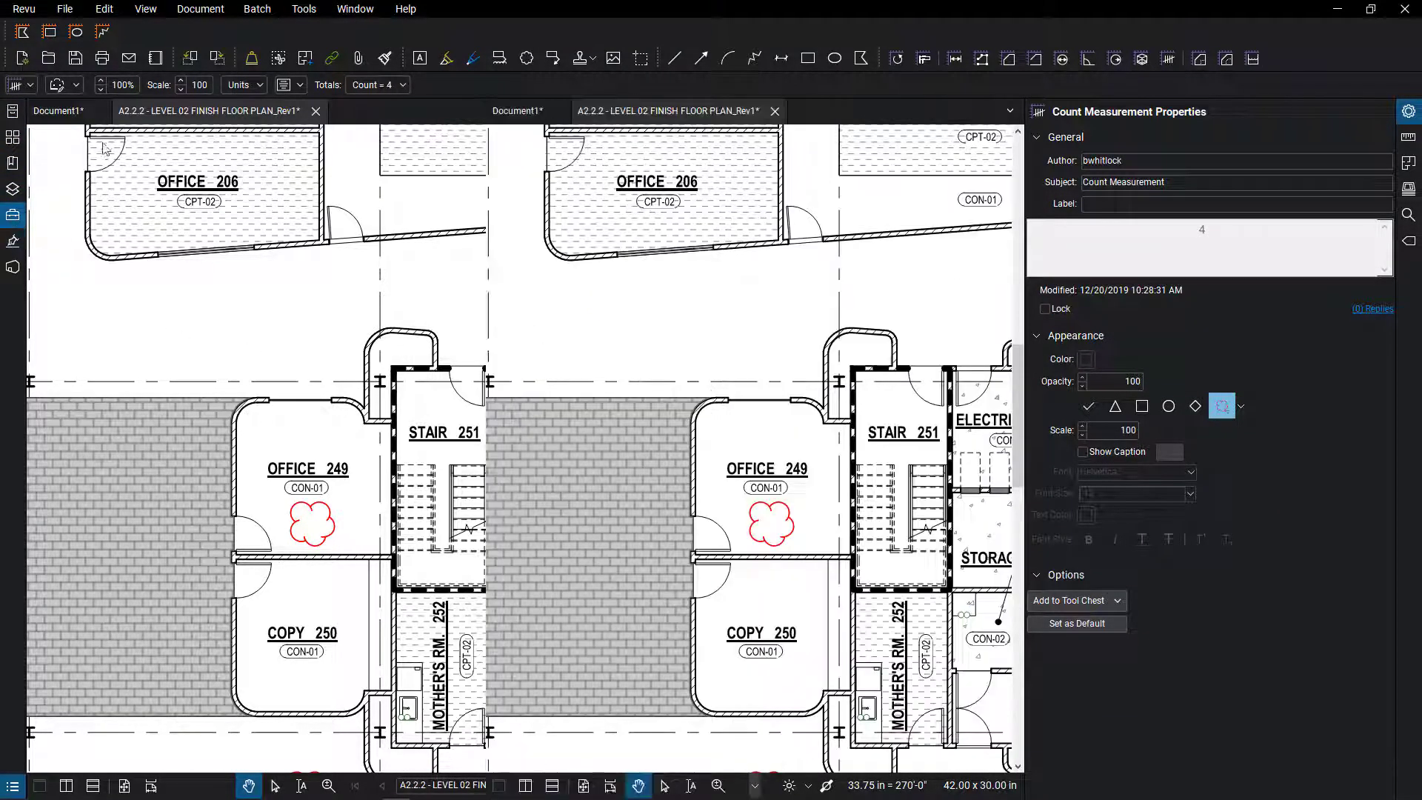
# Place a cloud below Office 206 with the first My Tools cloud tool and select it.
pyautogui.rightClick(57, 176)
pyautogui.click(55, 177)
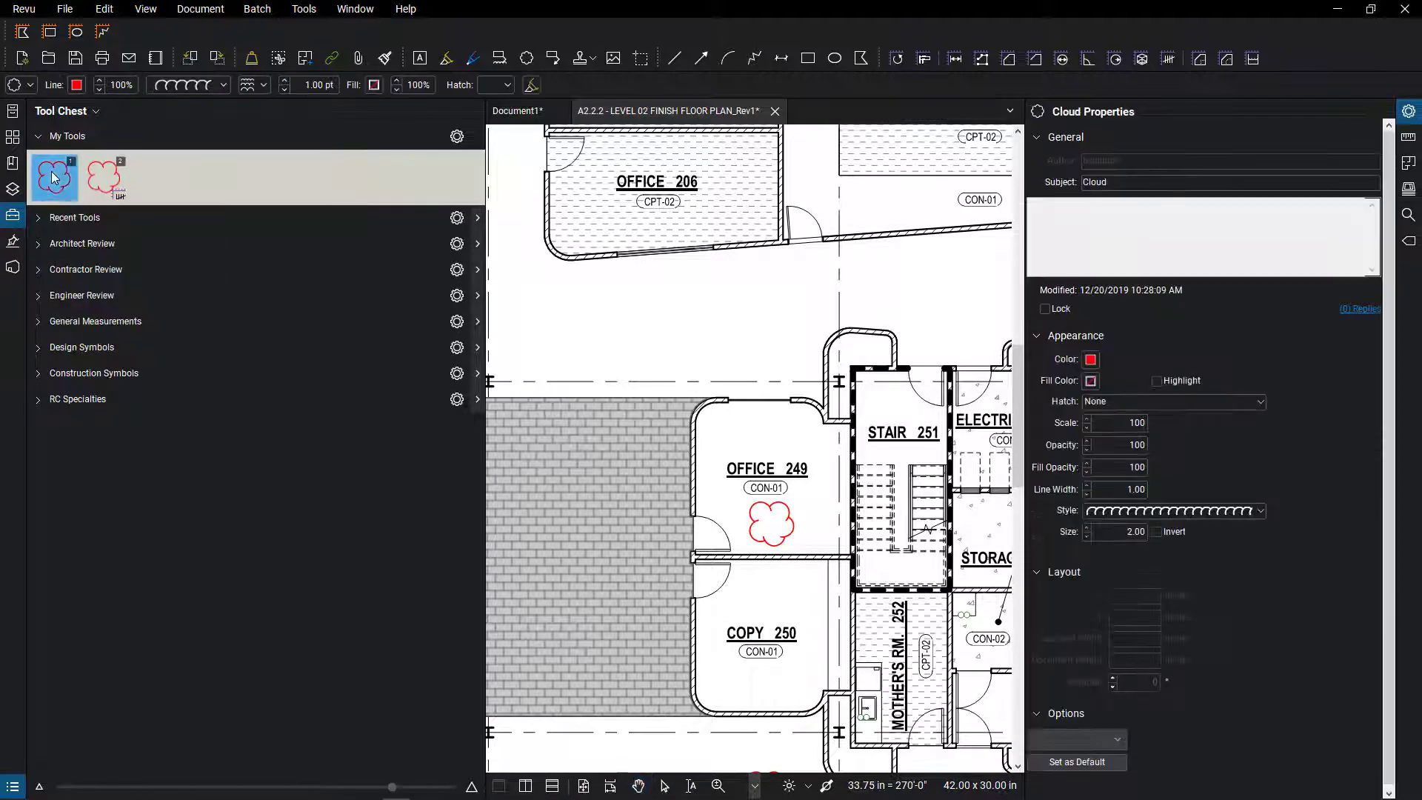
pyautogui.click(628, 329)
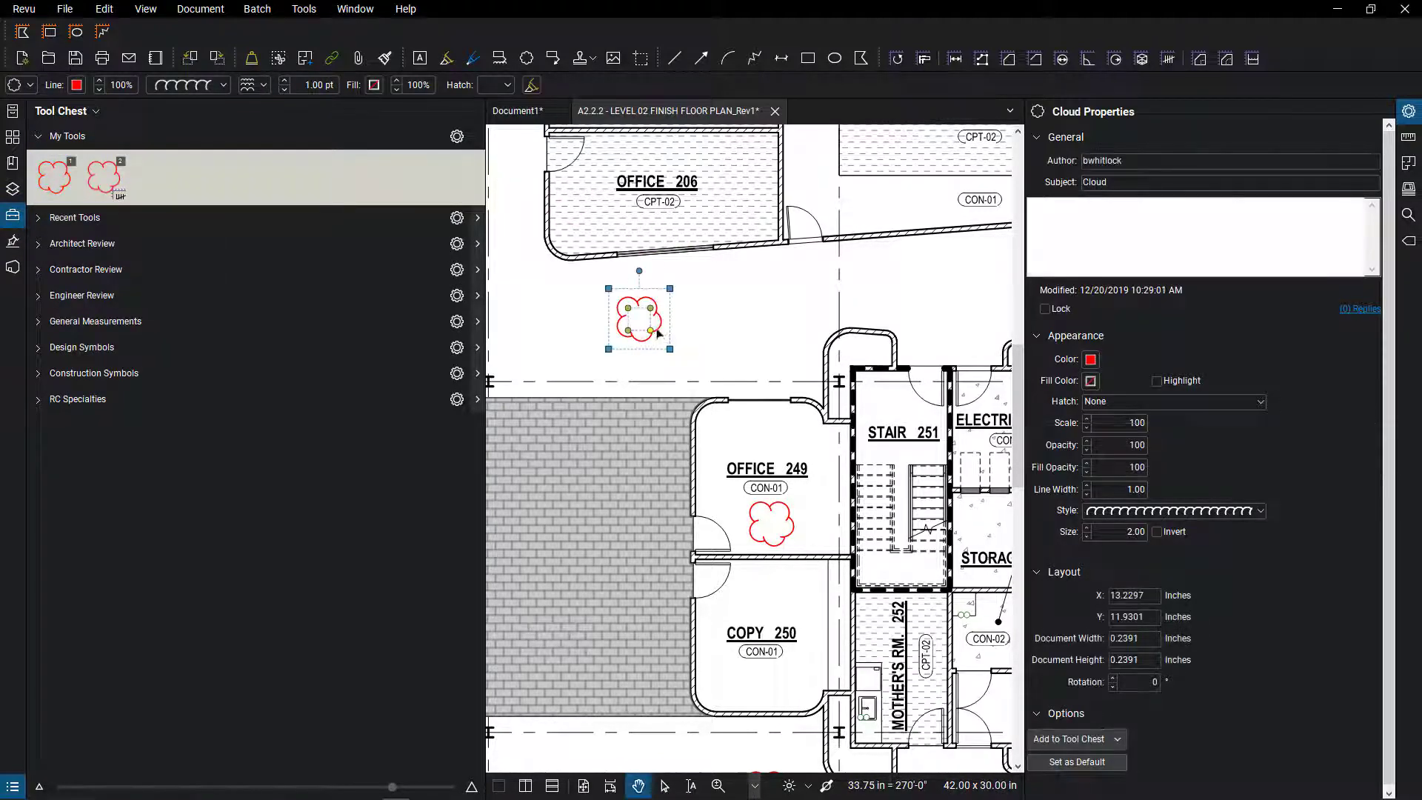
pyautogui.press('Escape')
pyautogui.click(663, 317)
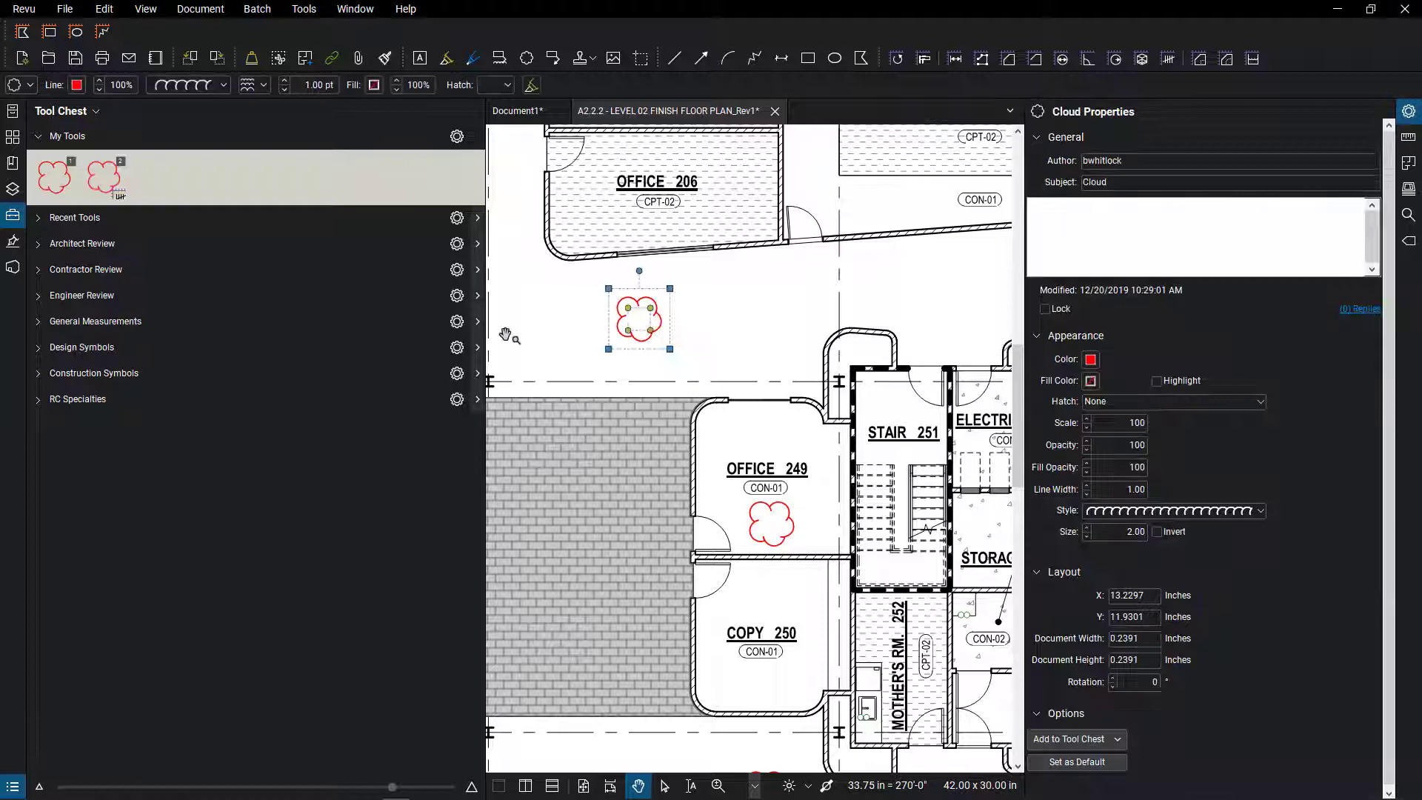
pyautogui.click(13, 216)
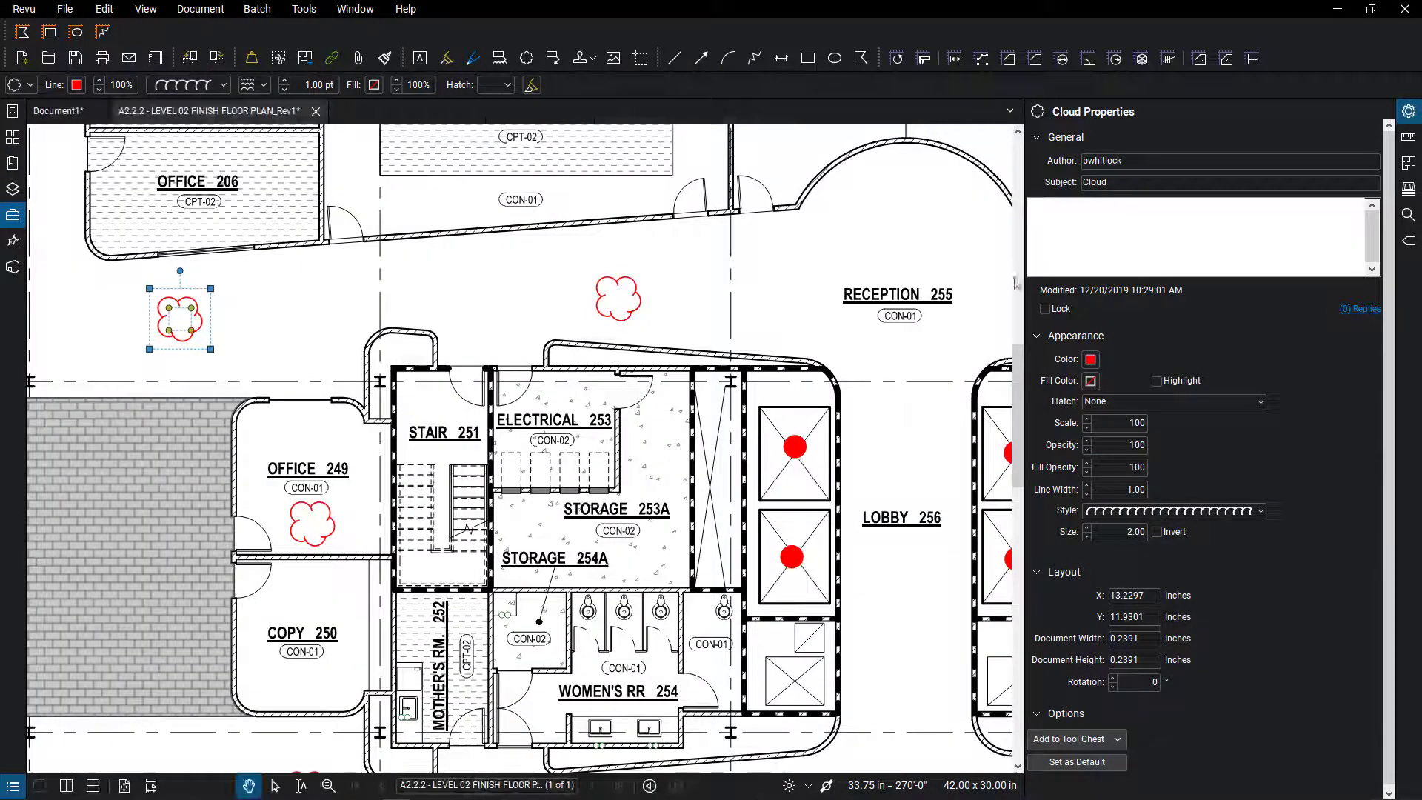
# Make the cloud's outline green and apply a Brick hatch.
pyautogui.click(1091, 361)
pyautogui.click(1132, 409)
pyautogui.click(495, 85)
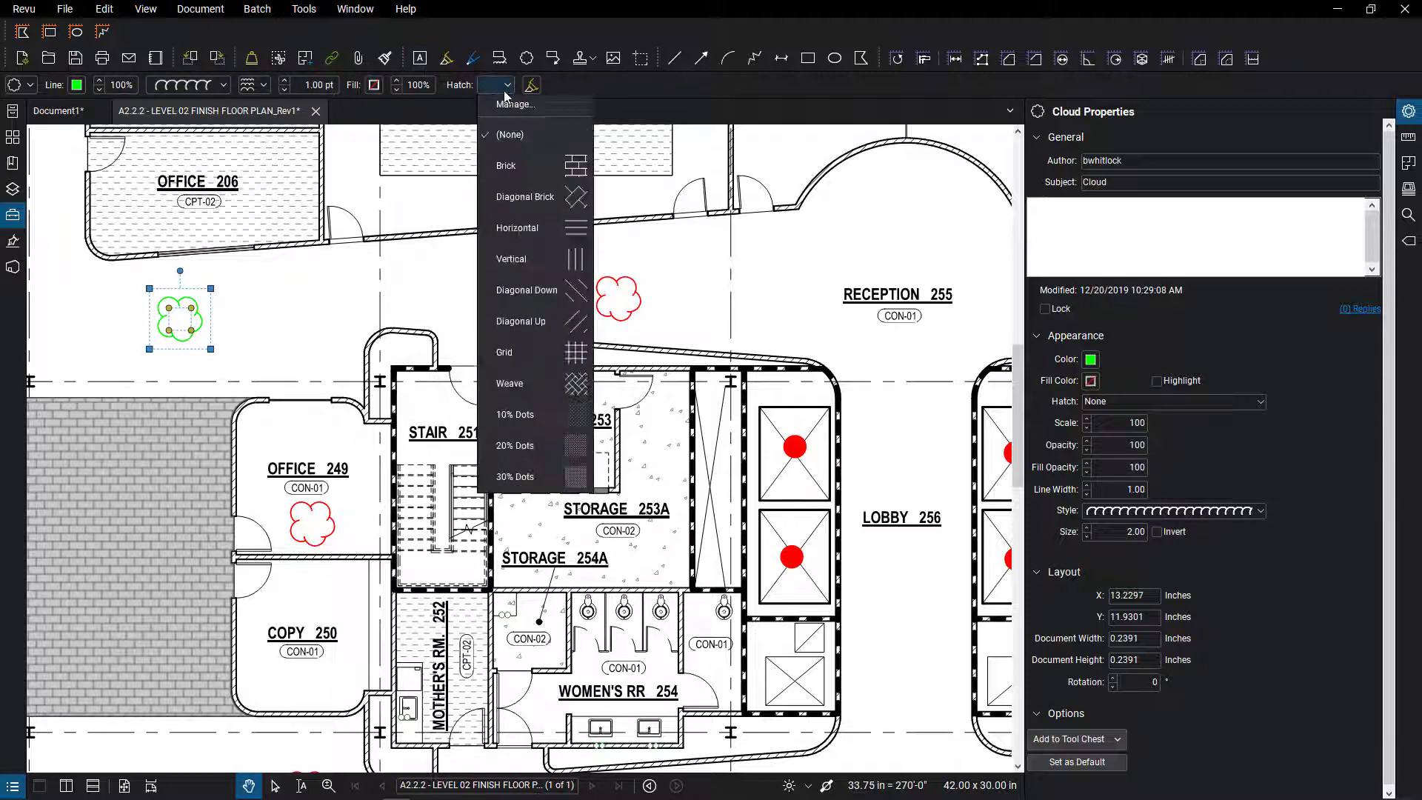
pyautogui.press('Return')
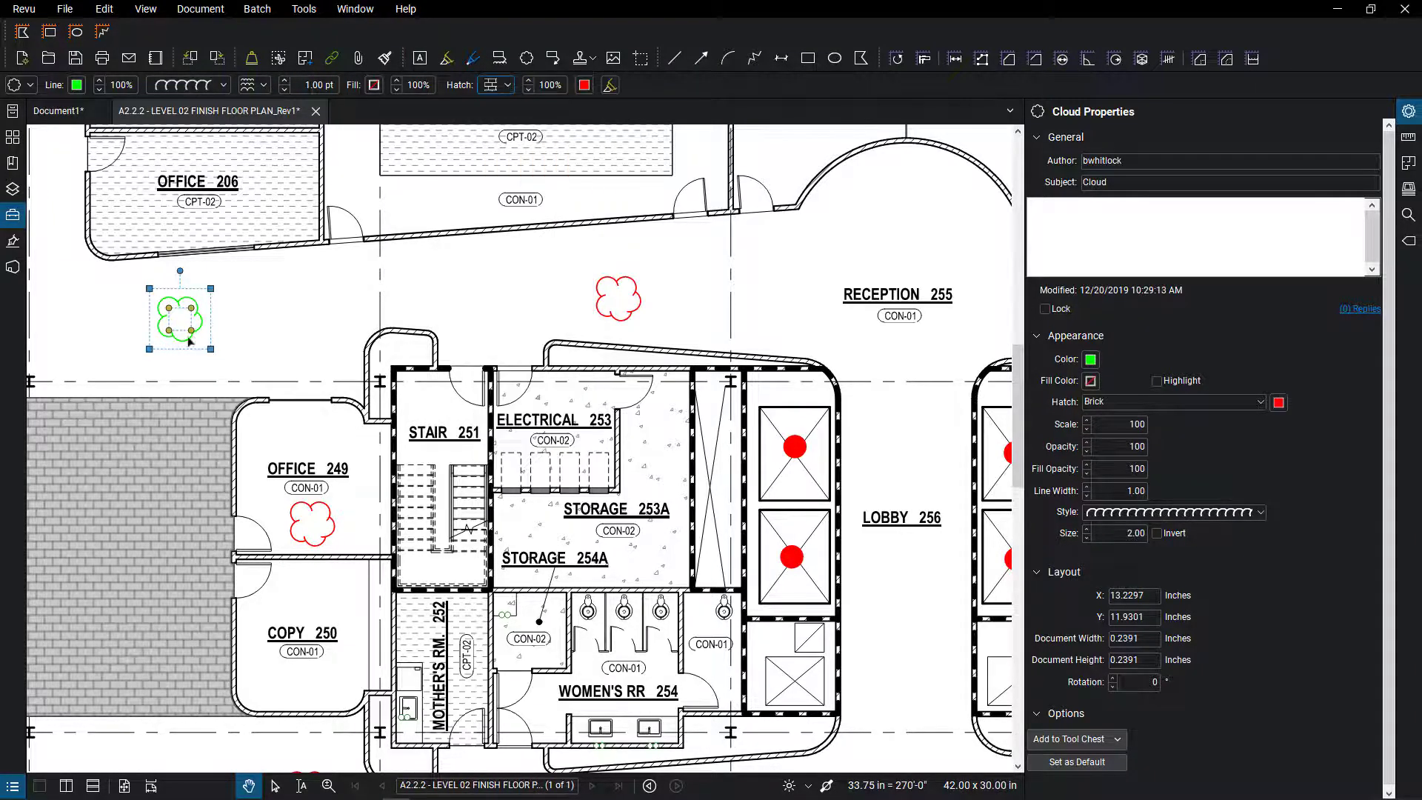
pyautogui.scroll(3, 143, 320)
pyautogui.click(585, 85)
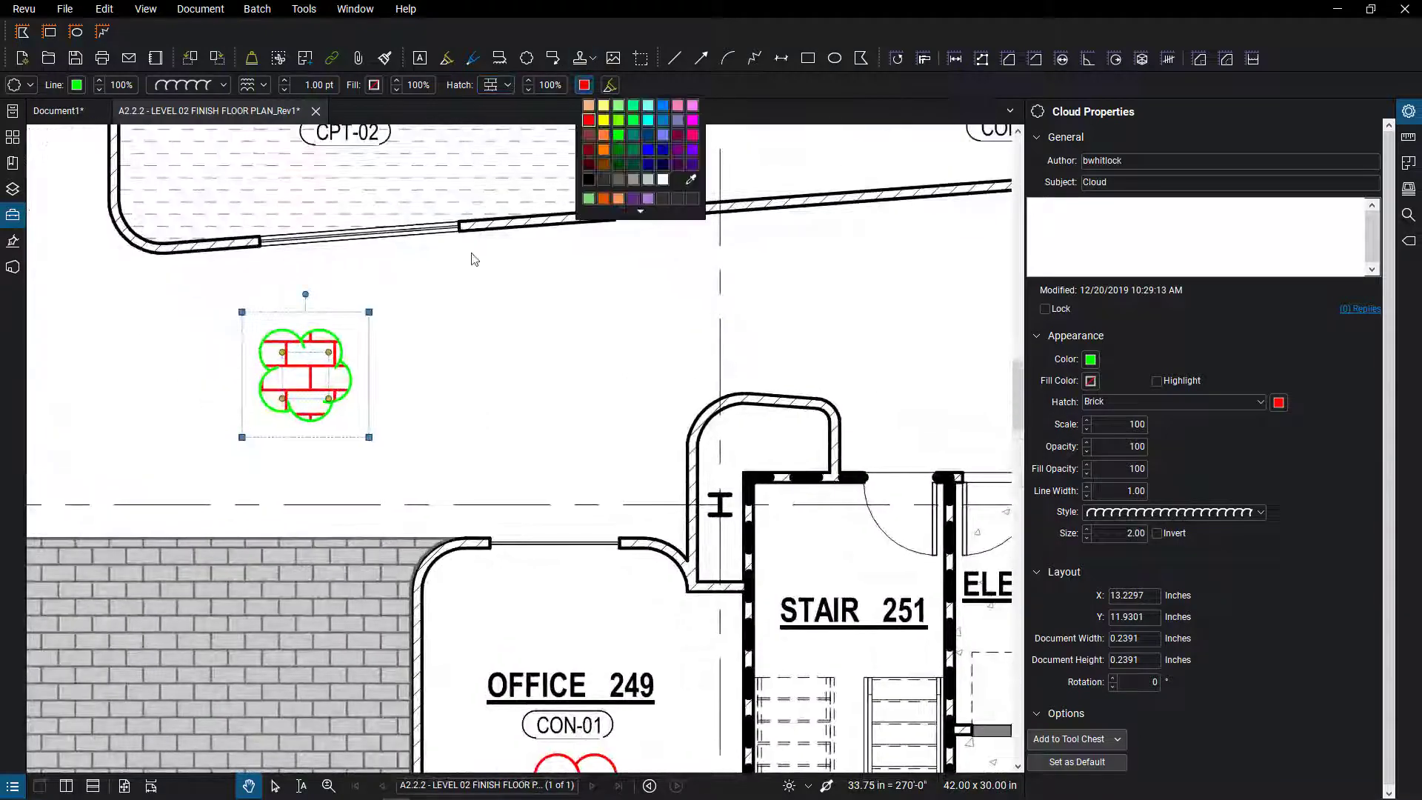
# Colour the cloud's Brick hatch green.
pyautogui.click(618, 120)
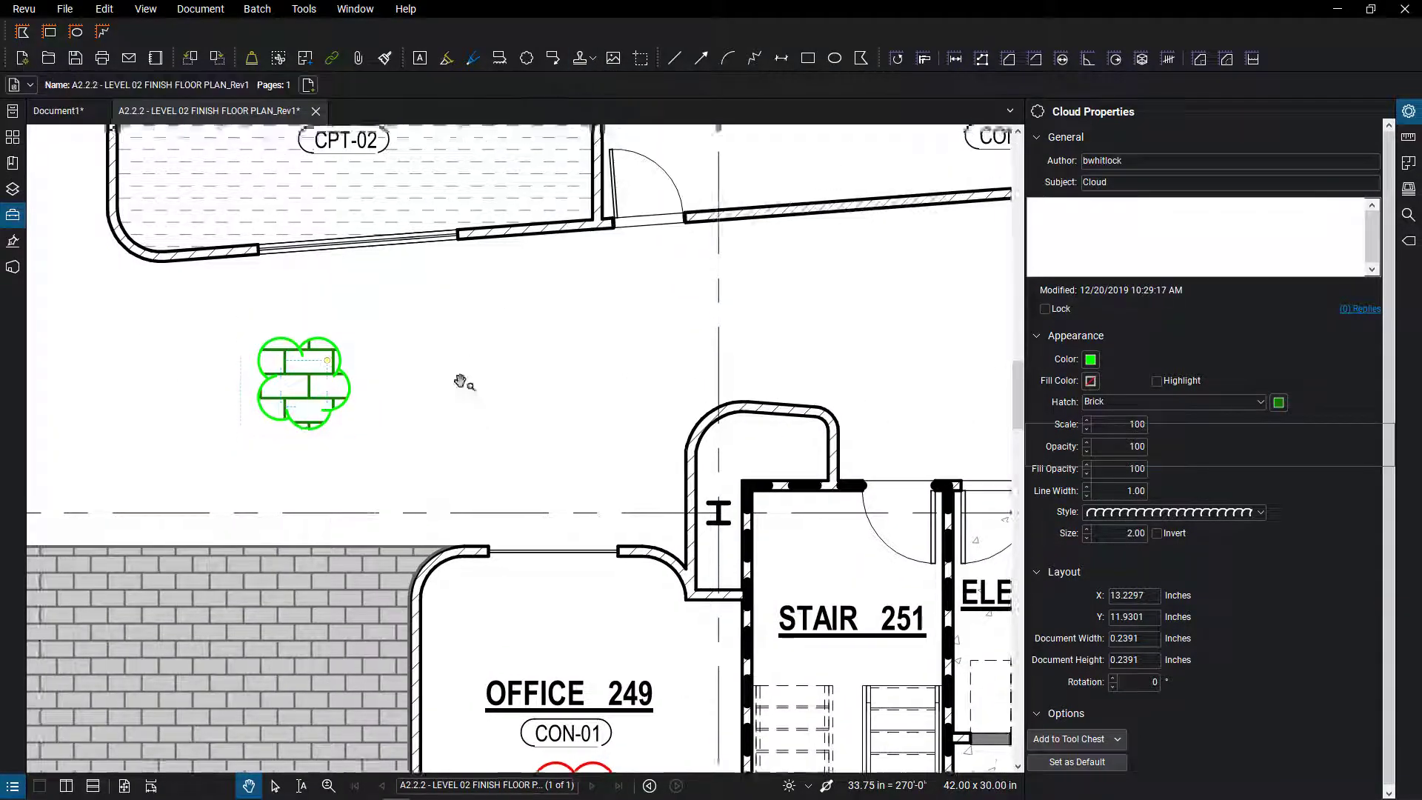
pyautogui.click(464, 380)
pyautogui.scroll(-2, 343, 412)
# Reselect the green cloud and switch its hatch to Diagonal Down.
pyautogui.click(323, 384)
pyautogui.scroll(-2, 326, 383)
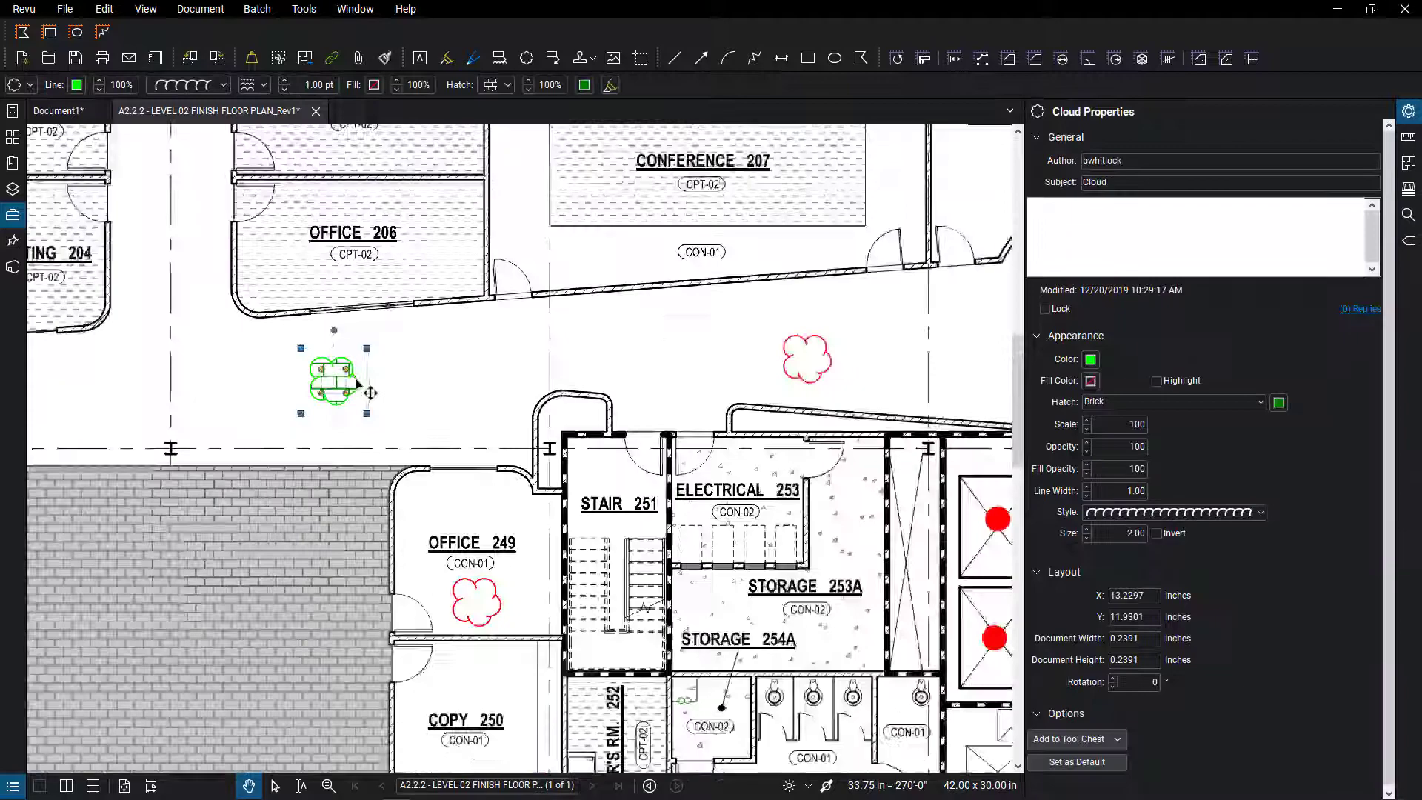
pyautogui.scroll(-2, 805, 417)
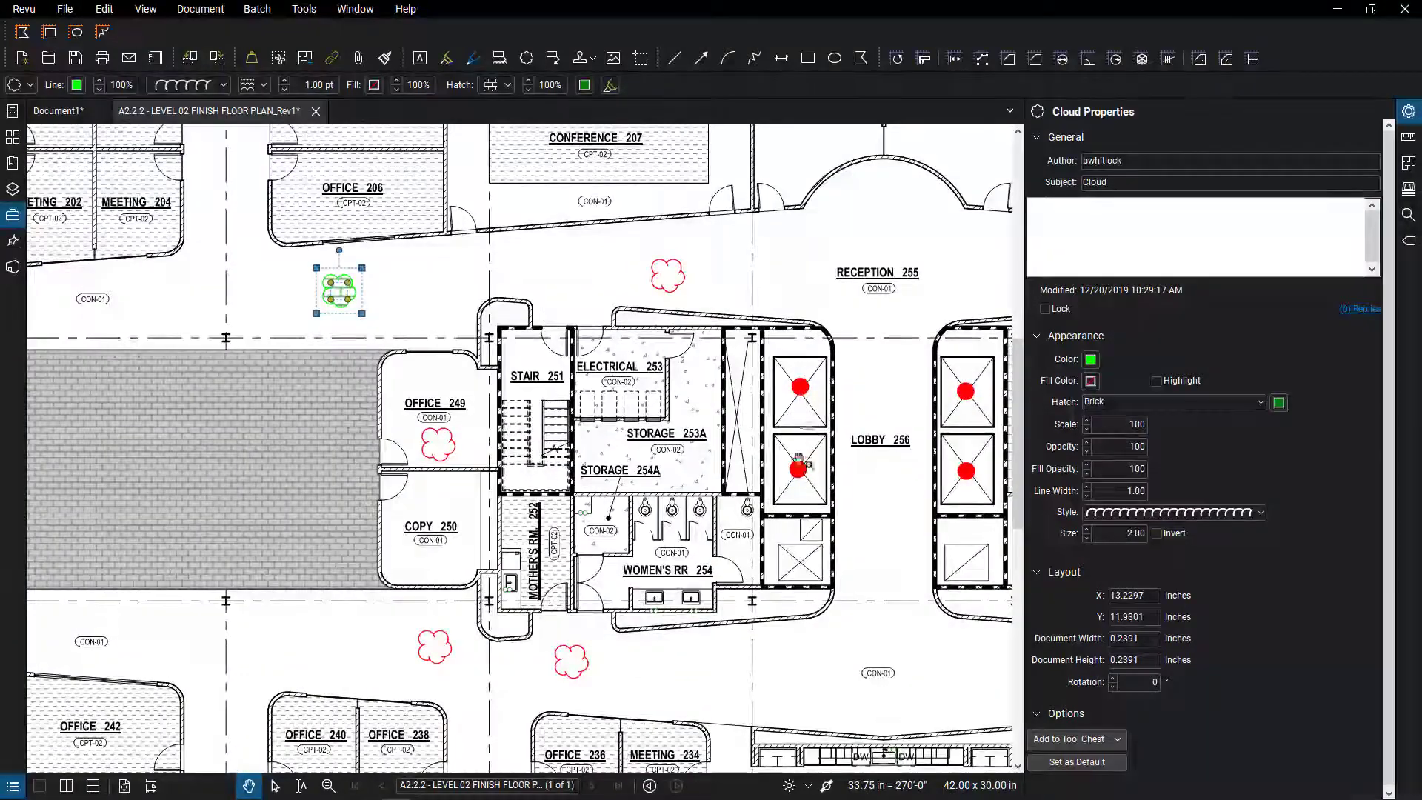
pyautogui.scroll(5, 318, 333)
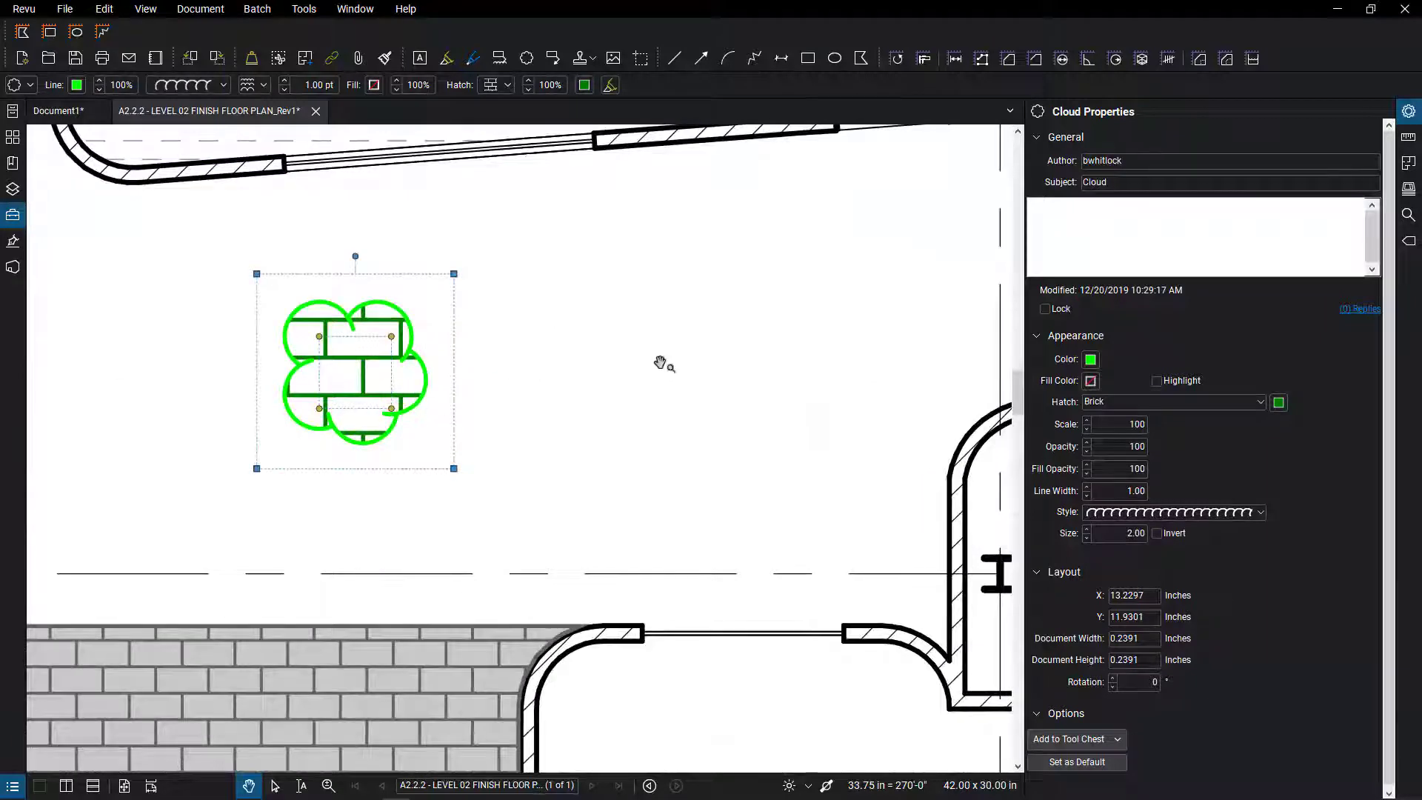
pyautogui.scroll(-1, 1088, 402)
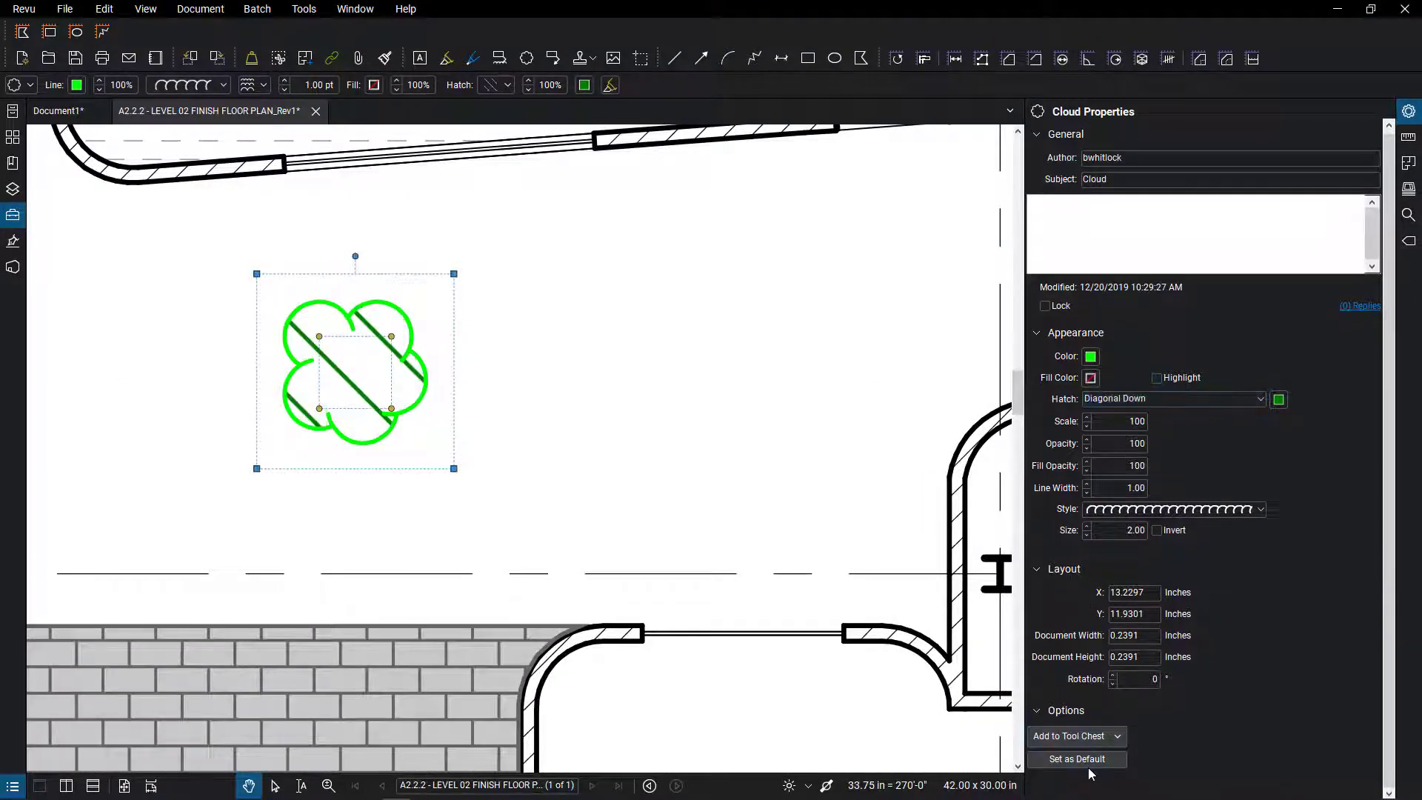
# Save the green cloud to My Tools and create a Count version of it.
pyautogui.click(1117, 735)
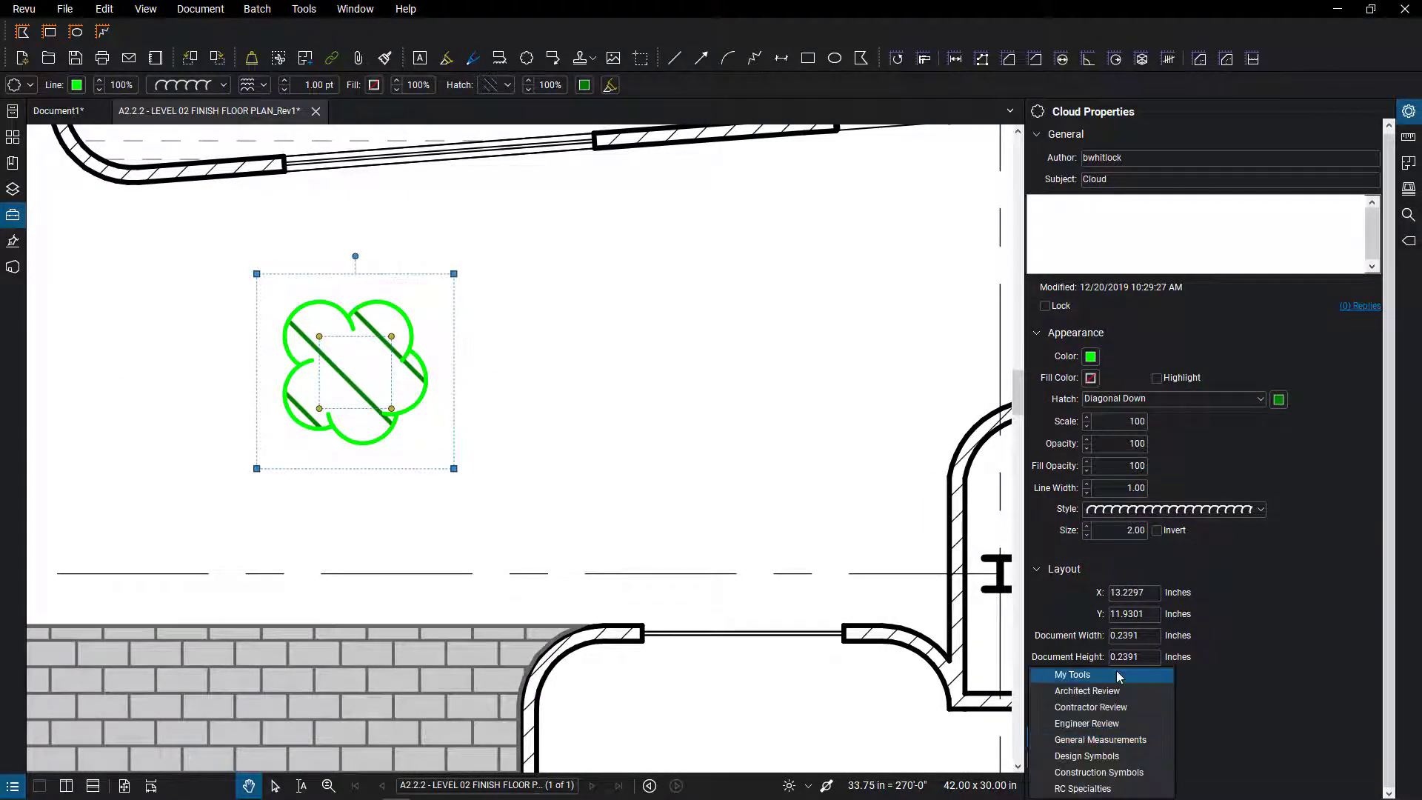
pyautogui.click(1116, 670)
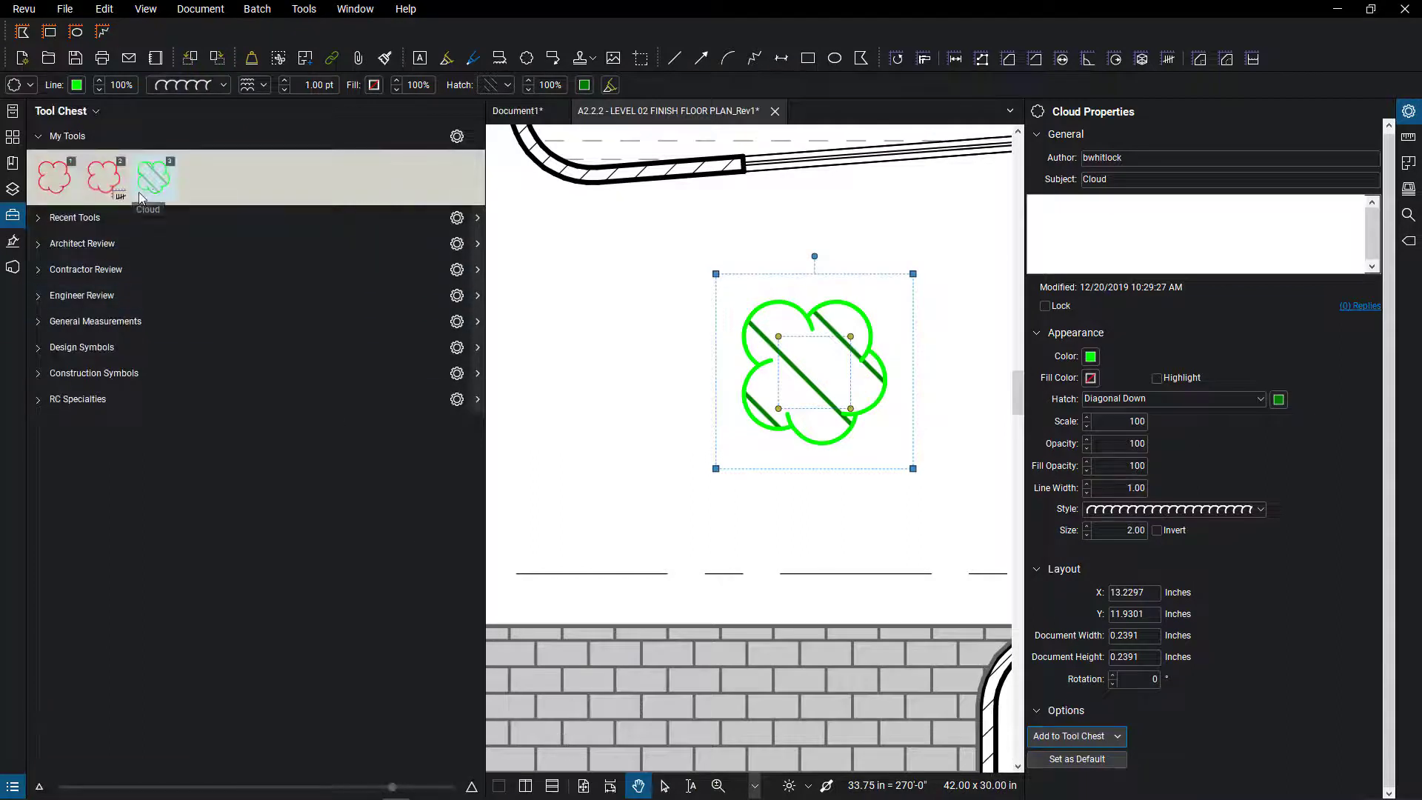
pyautogui.rightClick(149, 187)
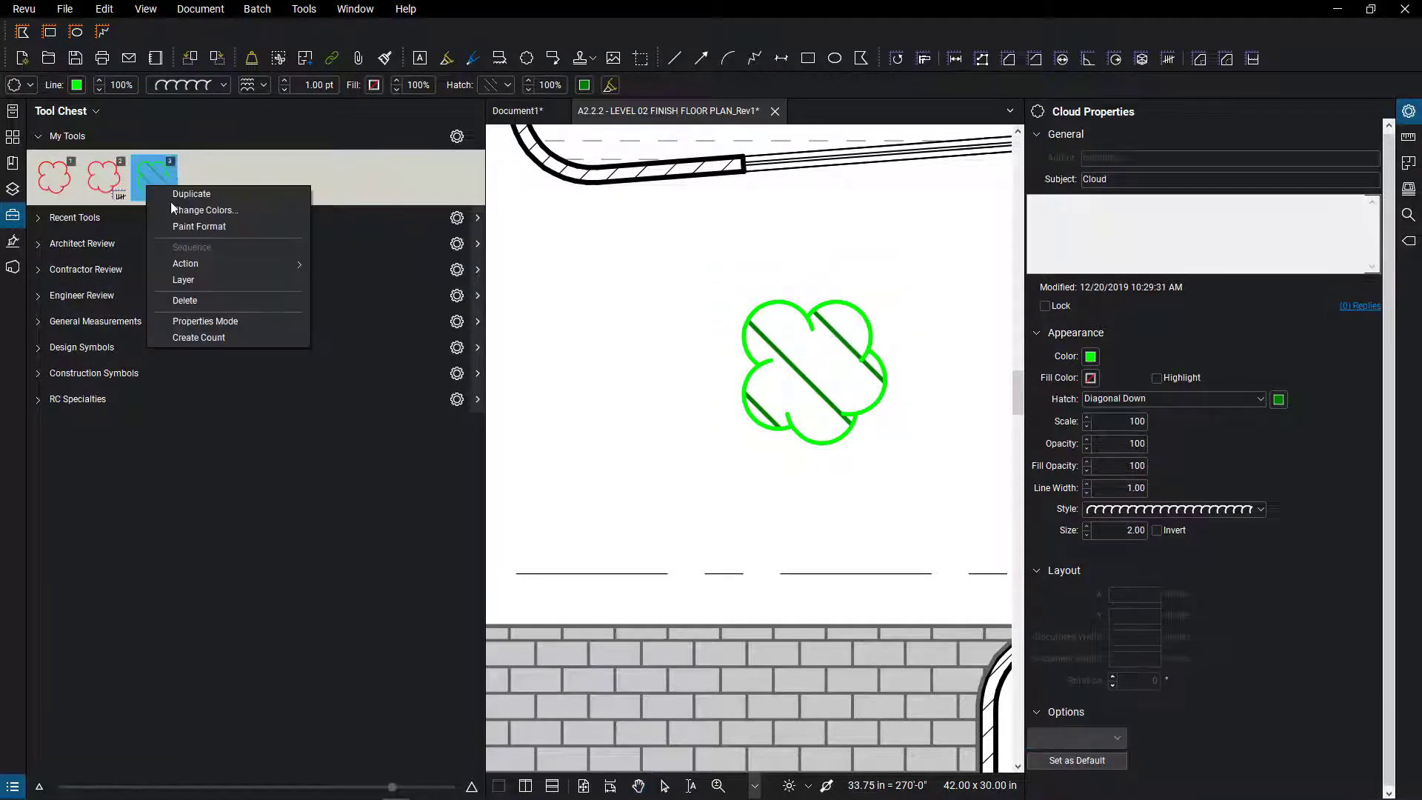
pyautogui.click(188, 338)
# Mark Offices 205 and 206 and Meetings 203 and 204 with green count clouds.
pyautogui.click(203, 169)
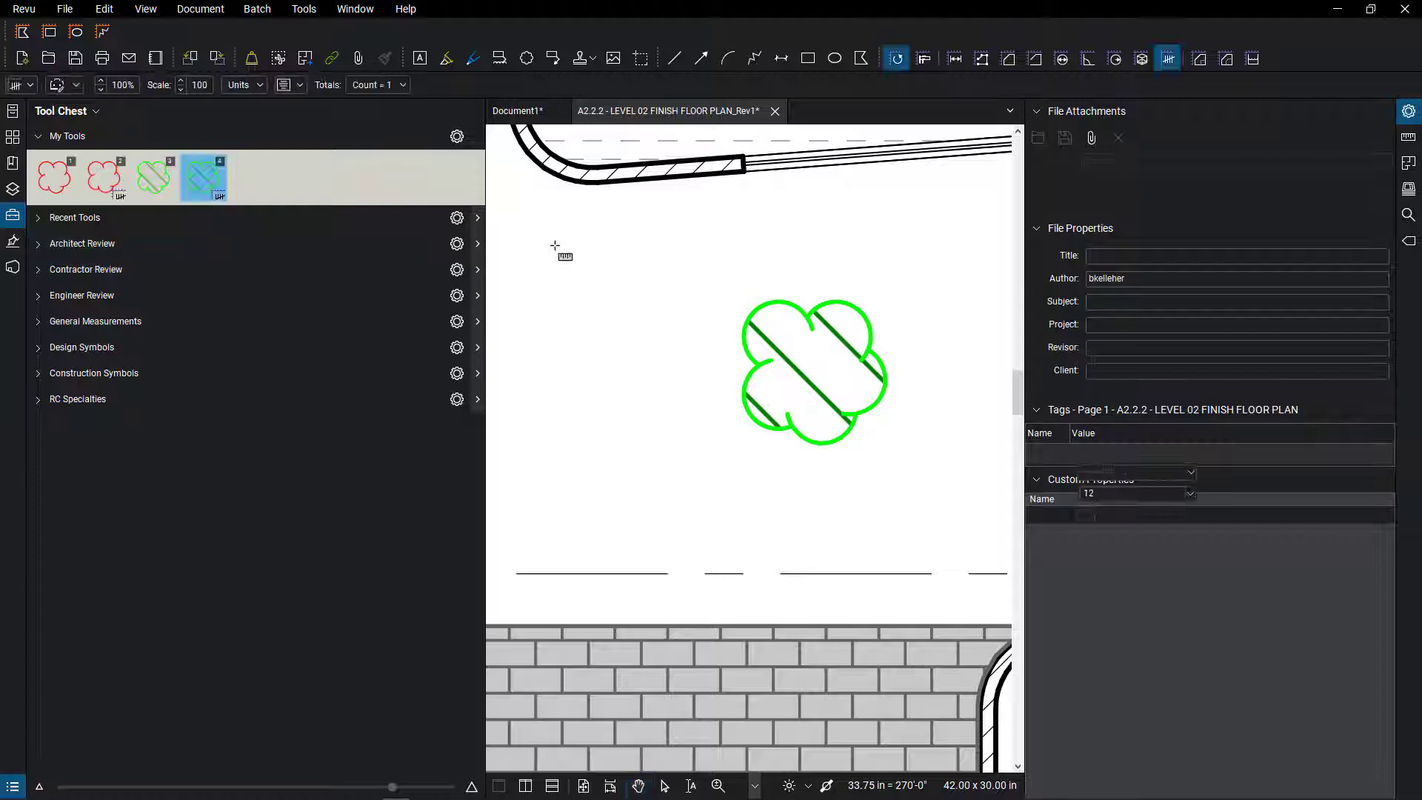
pyautogui.scroll(-5, 555, 245)
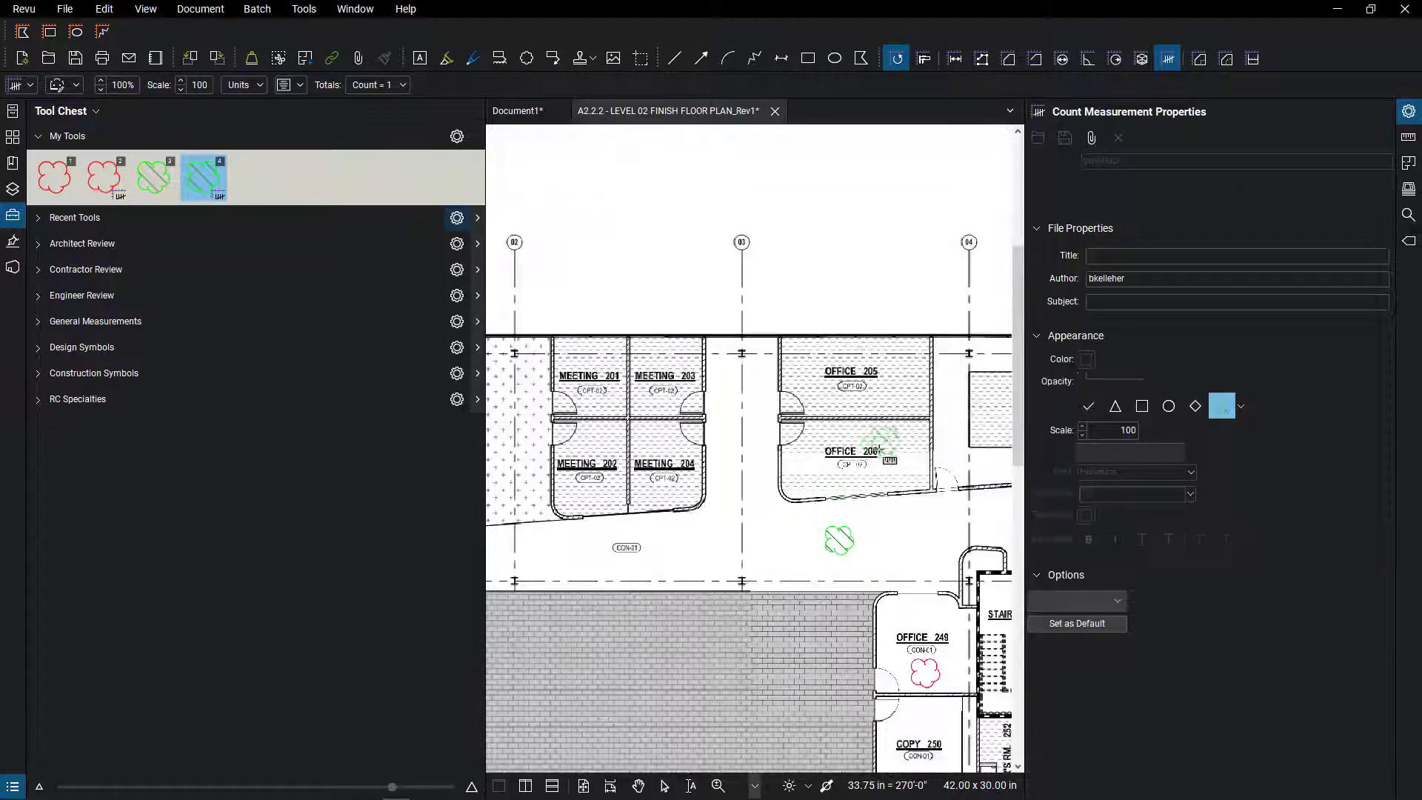
pyautogui.click(859, 456)
pyautogui.click(659, 354)
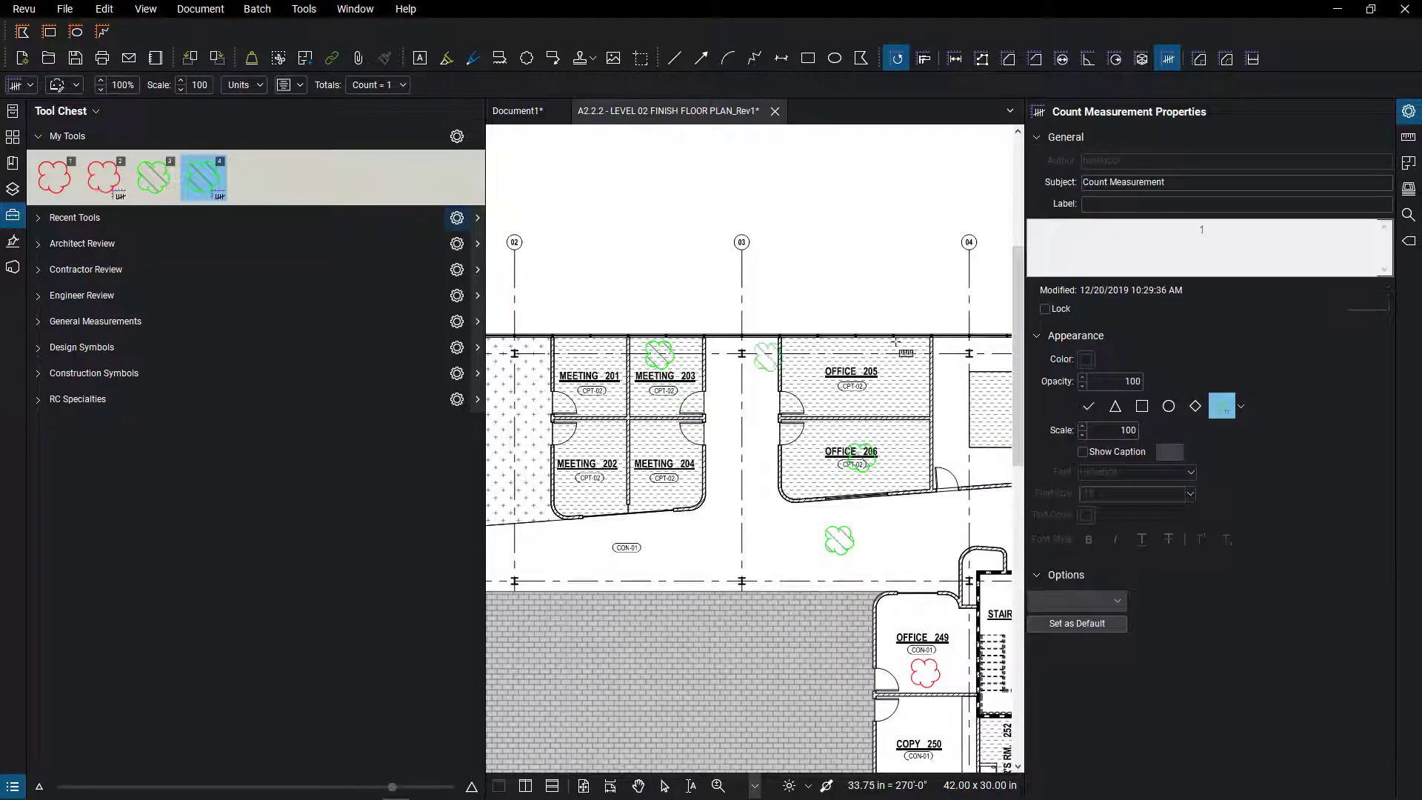
pyautogui.click(858, 368)
pyautogui.click(664, 482)
pyautogui.scroll(-1, 681, 495)
pyautogui.press('Escape')
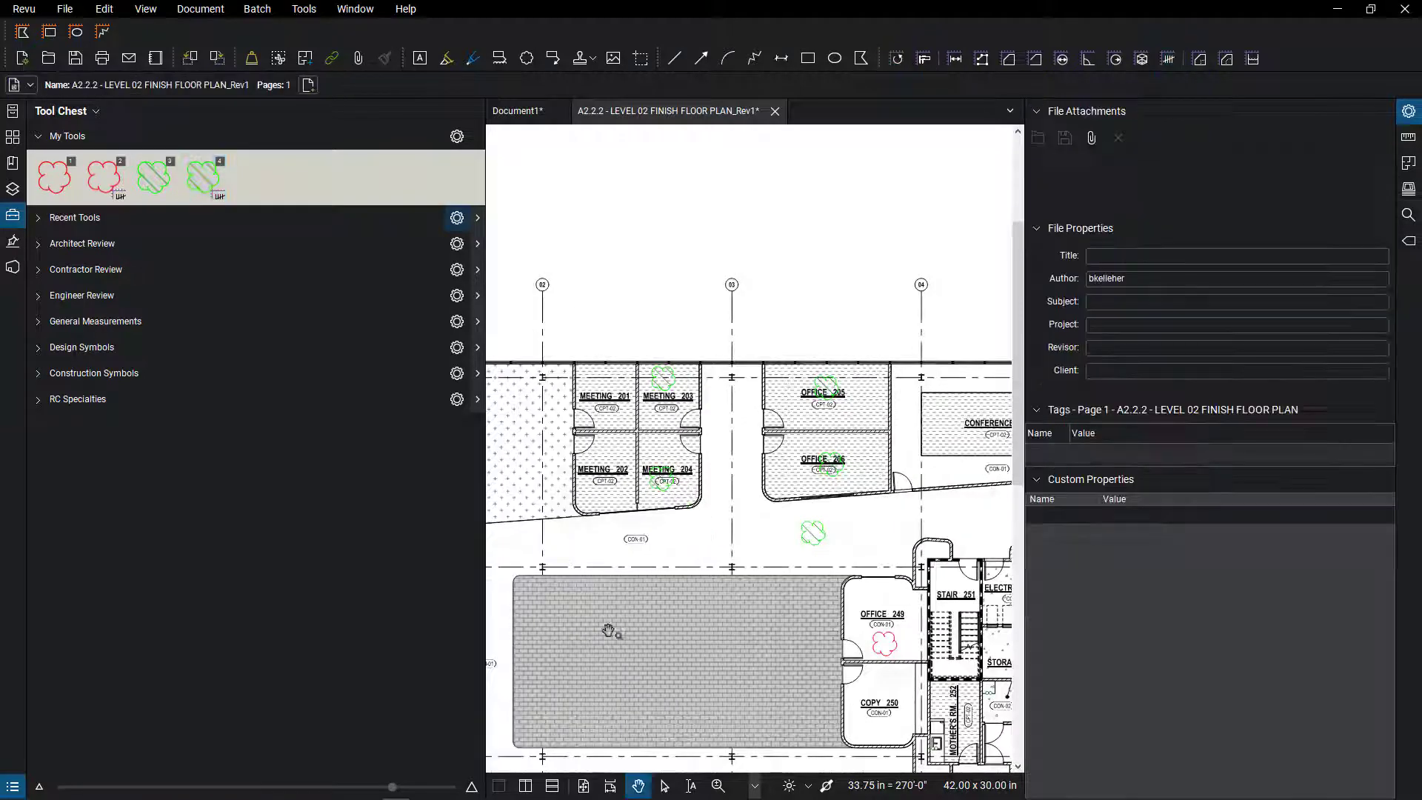
pyautogui.scroll(4, 736, 448)
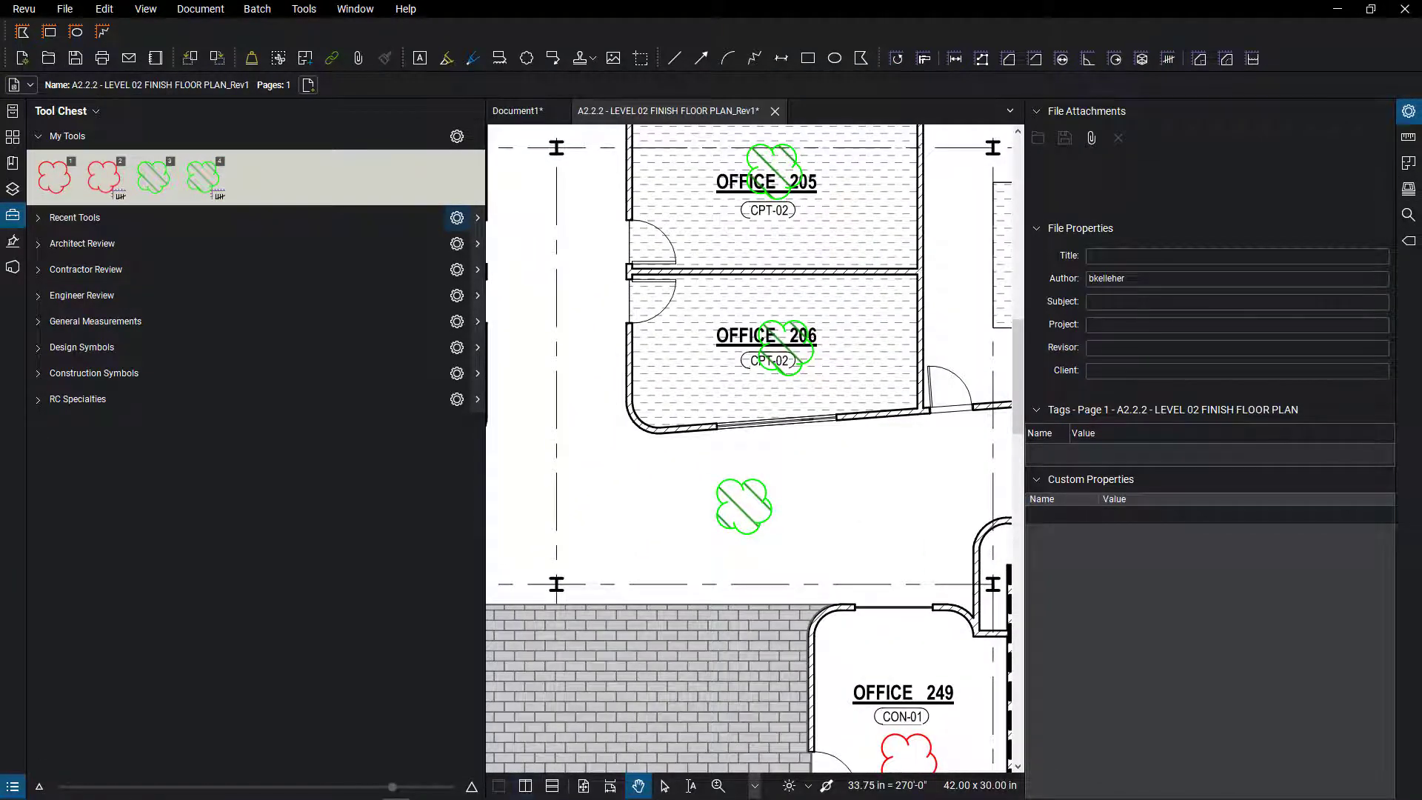
# Show the Markups List with two clouds and three Count entries, Tool Chest collapsed.
pyautogui.click(18, 787)
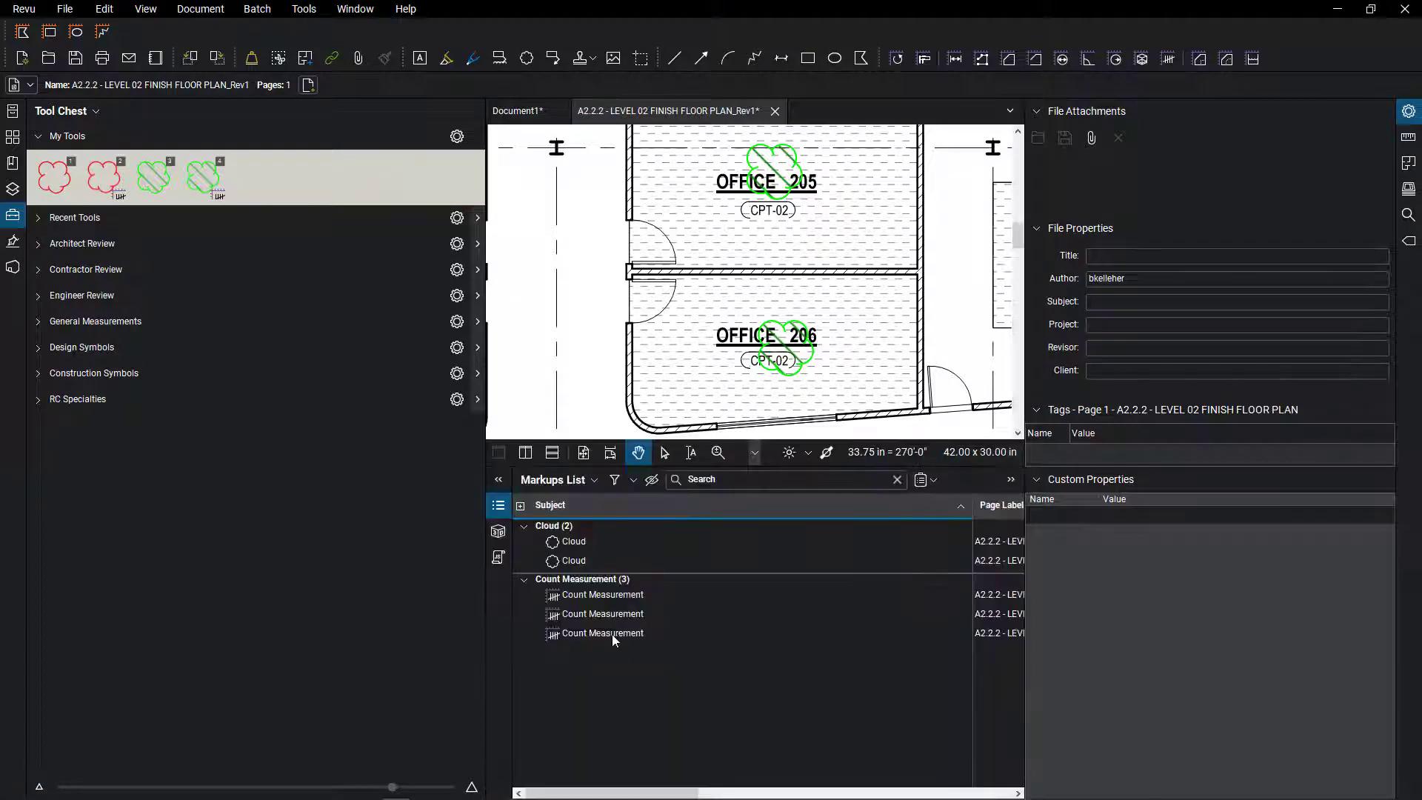
pyautogui.click(12, 215)
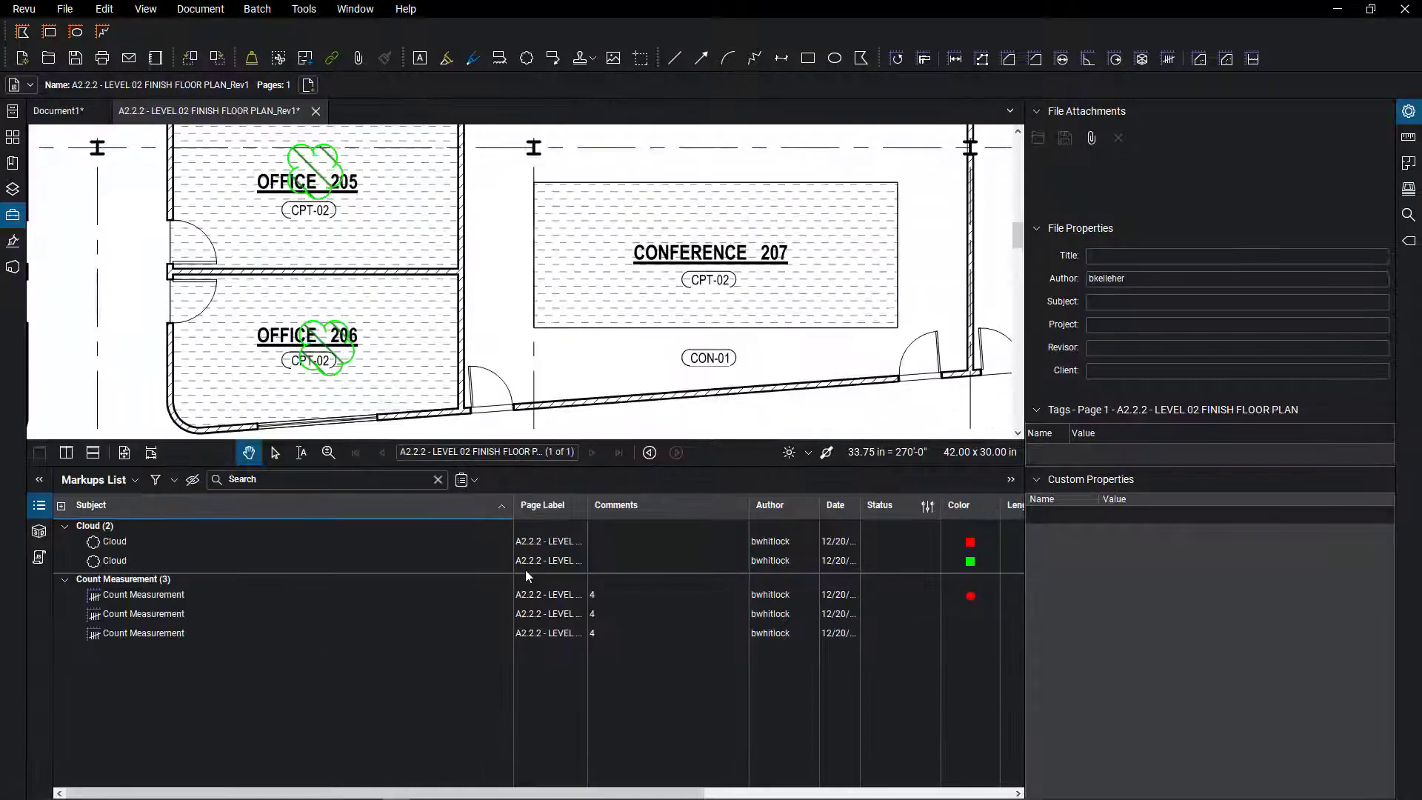